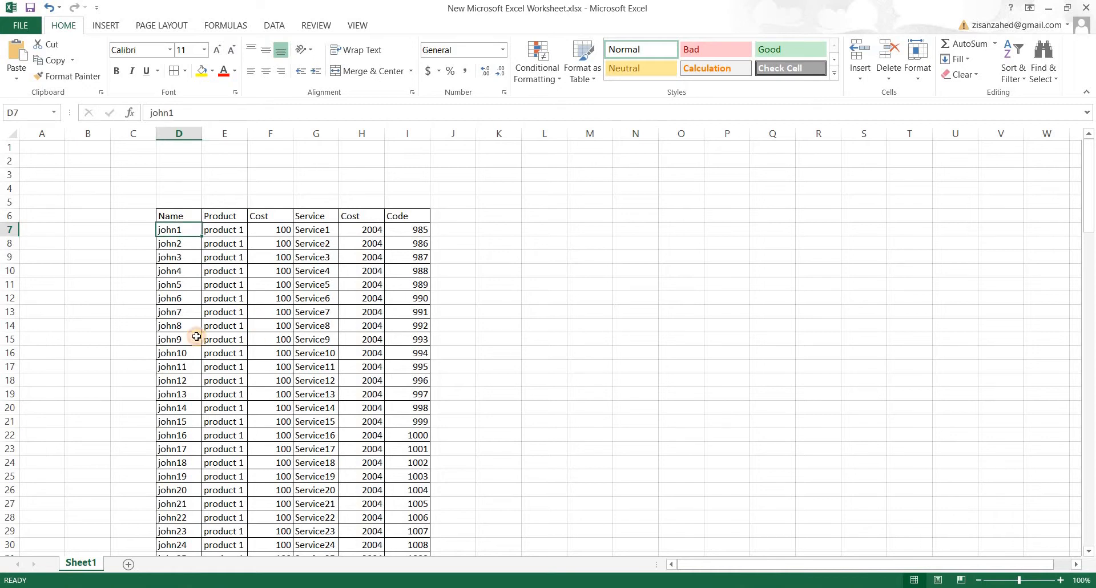
Step: Select the entire data table from the Name column to the Code column and set it as the print area
left_click(224, 283)
key("ctrl+a")
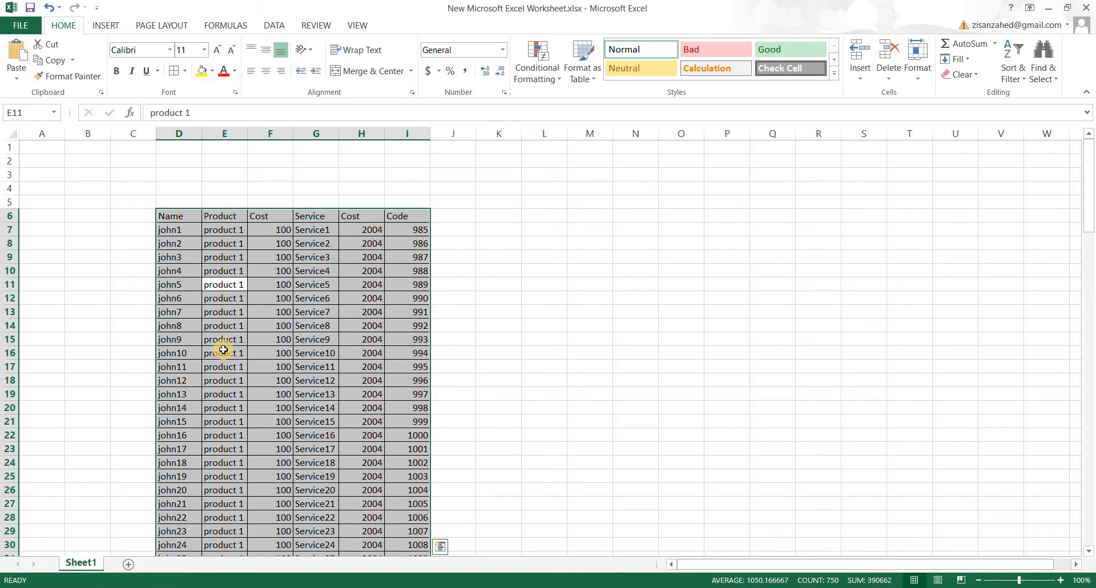
scroll(223, 349, "down", 20)
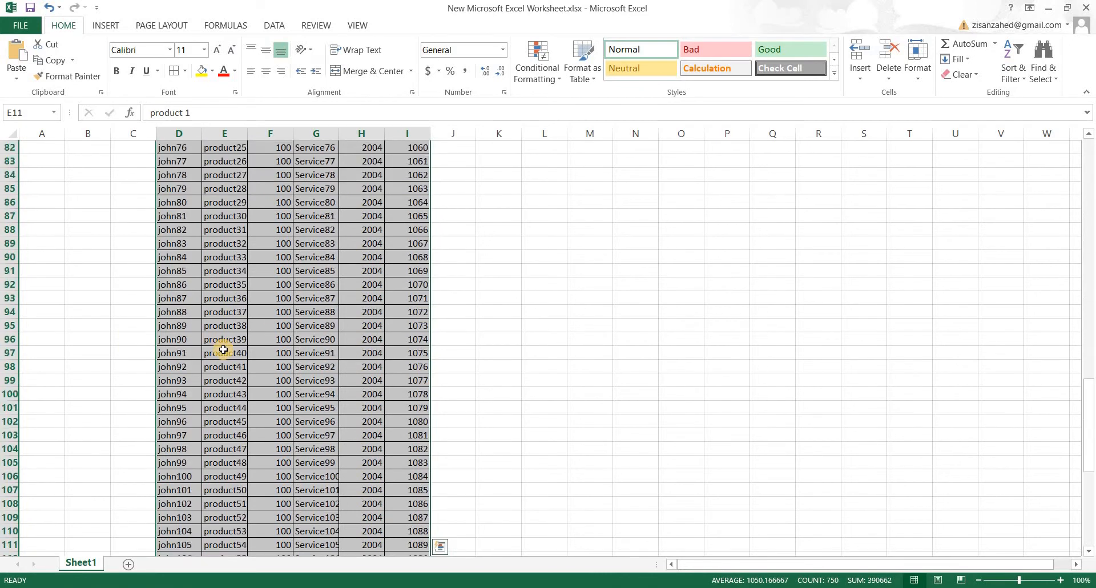
scroll(223, 349, "down", 3)
scroll(223, 349, "up", 20)
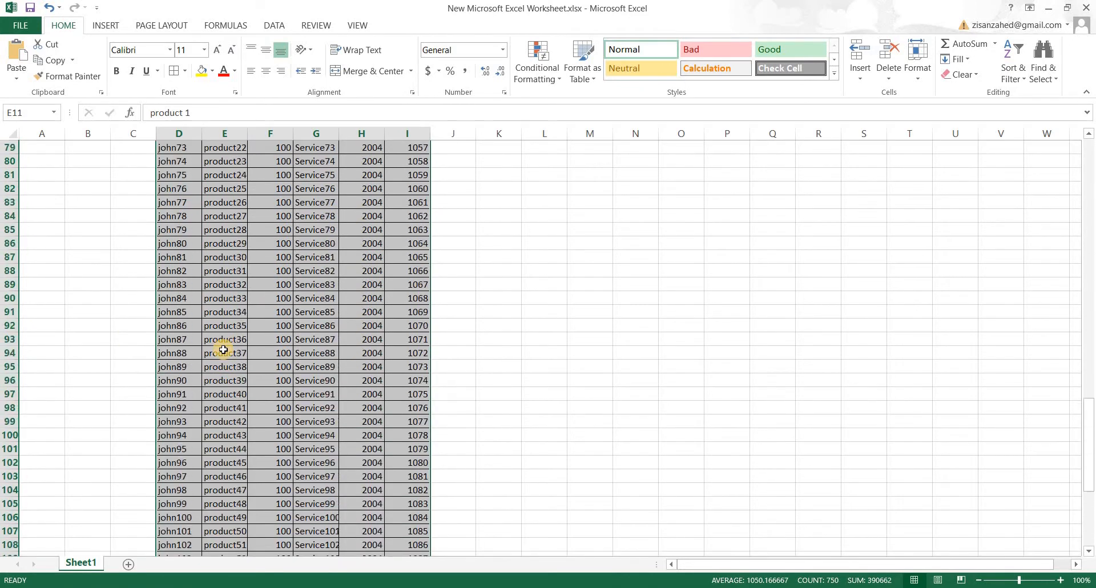
scroll(223, 349, "up", 18)
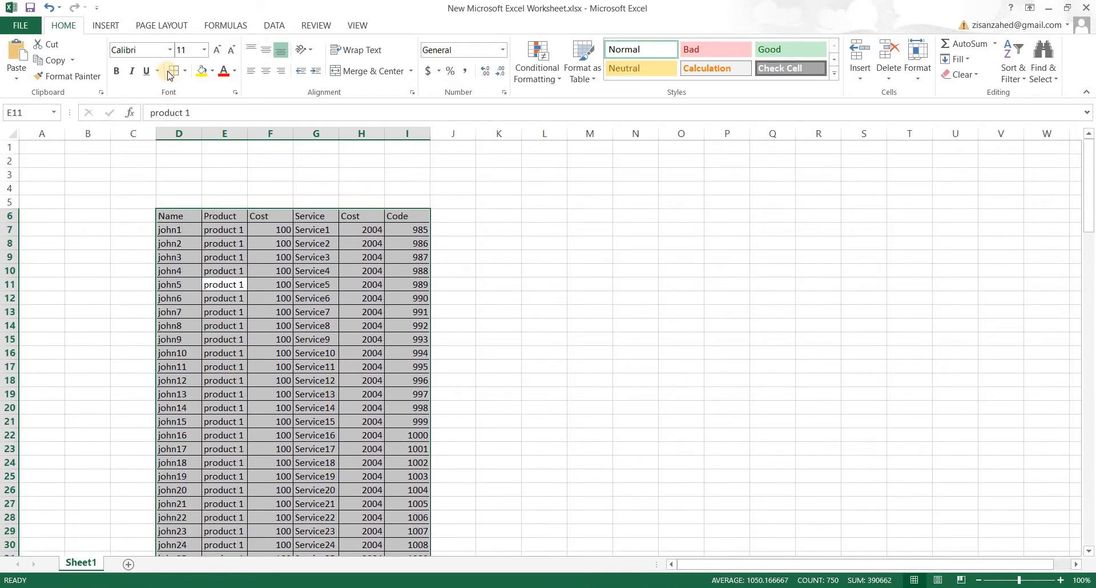
left_click(154, 28)
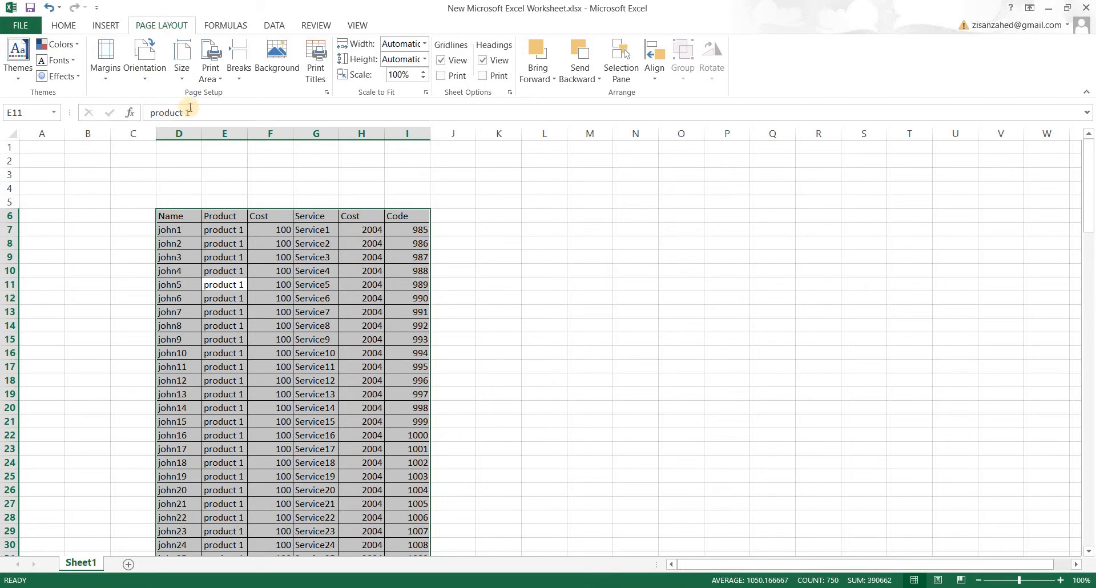
left_click(221, 84)
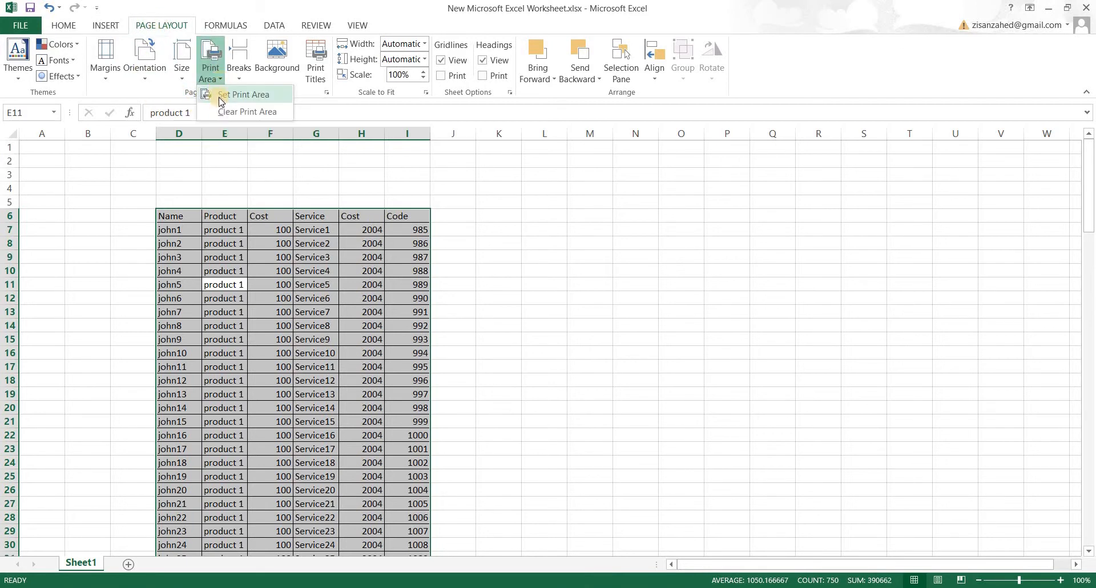
left_click(249, 96)
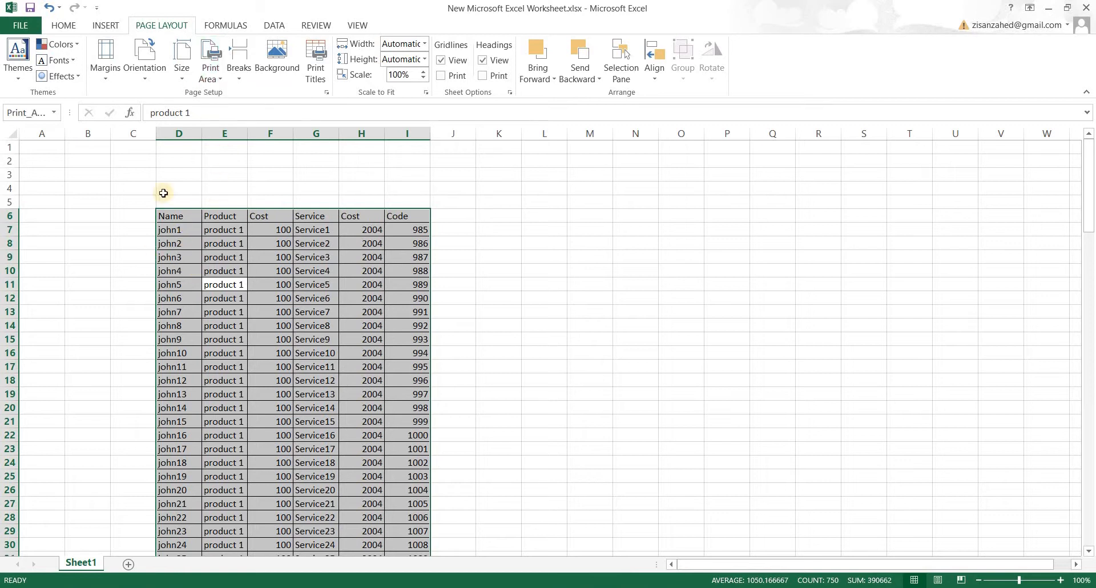
Step: Configure the page setup with Wide margins, Portrait orientation and A4 paper size
left_click(104, 79)
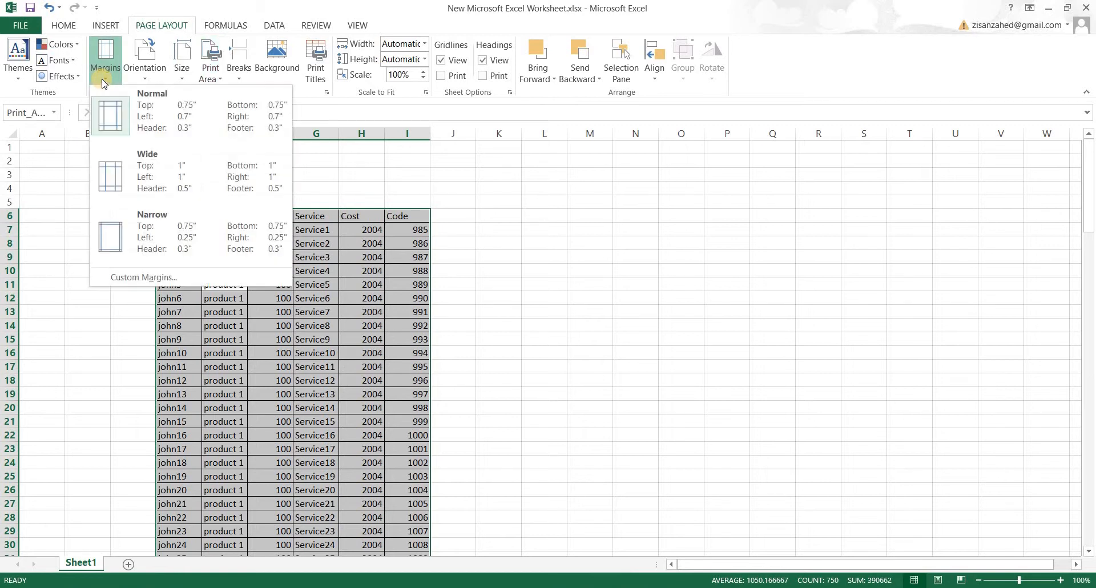
left_click(164, 190)
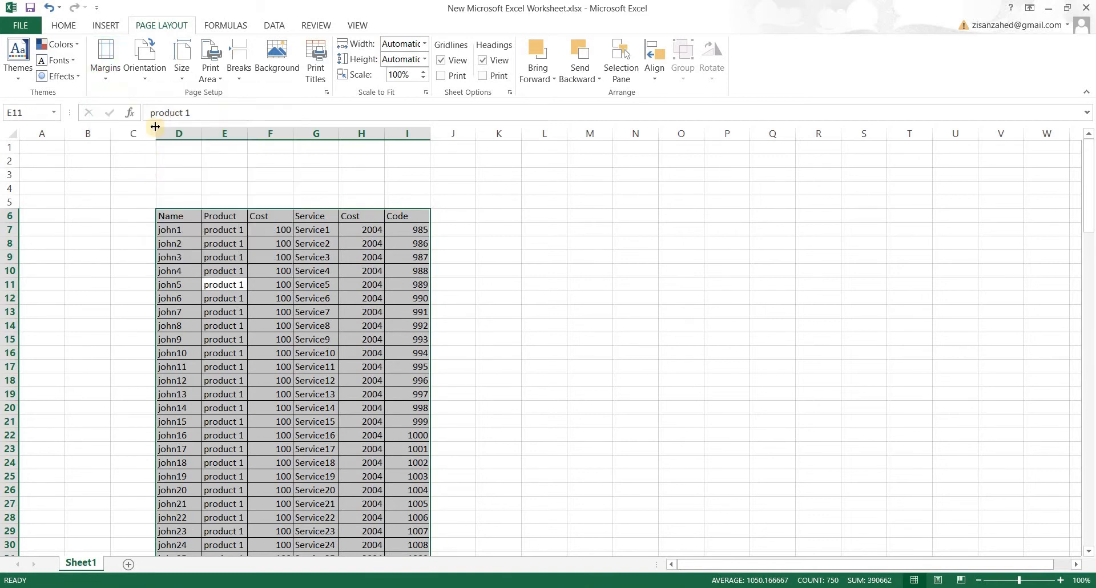
left_click(145, 68)
left_click(164, 103)
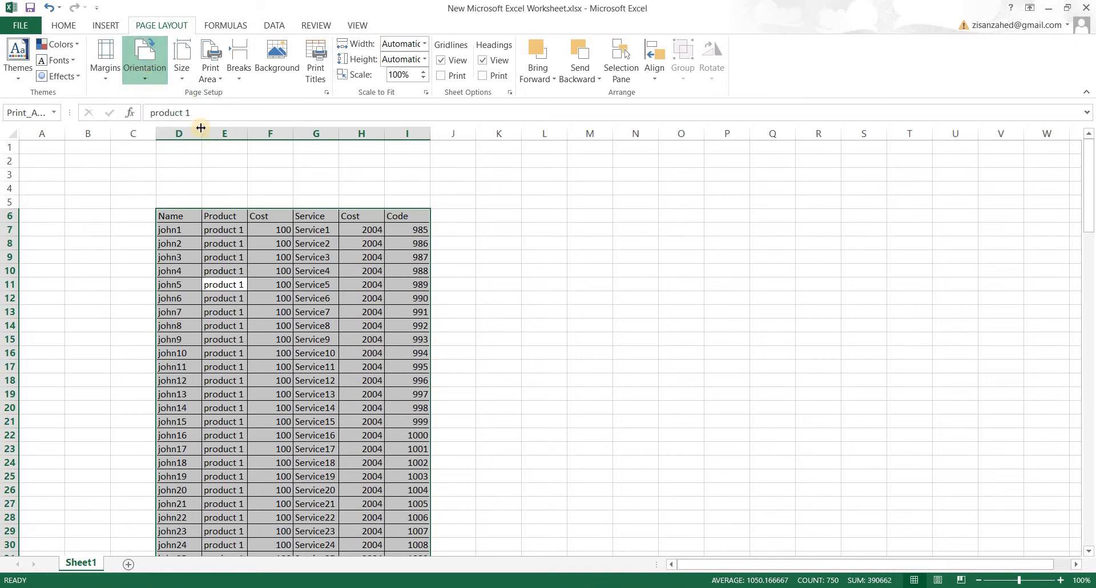
left_click(182, 78)
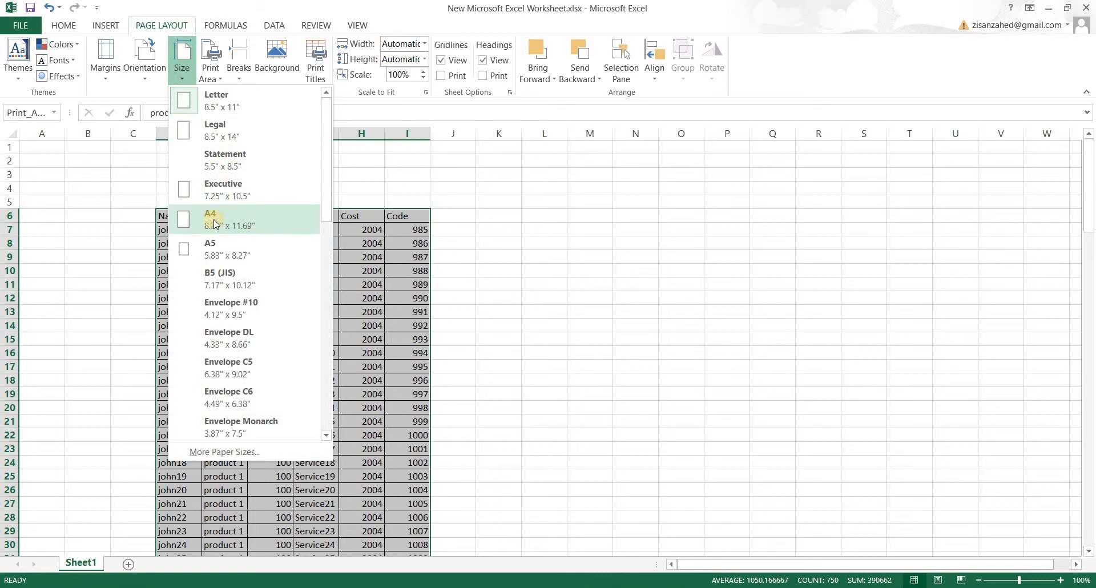
left_click(217, 244)
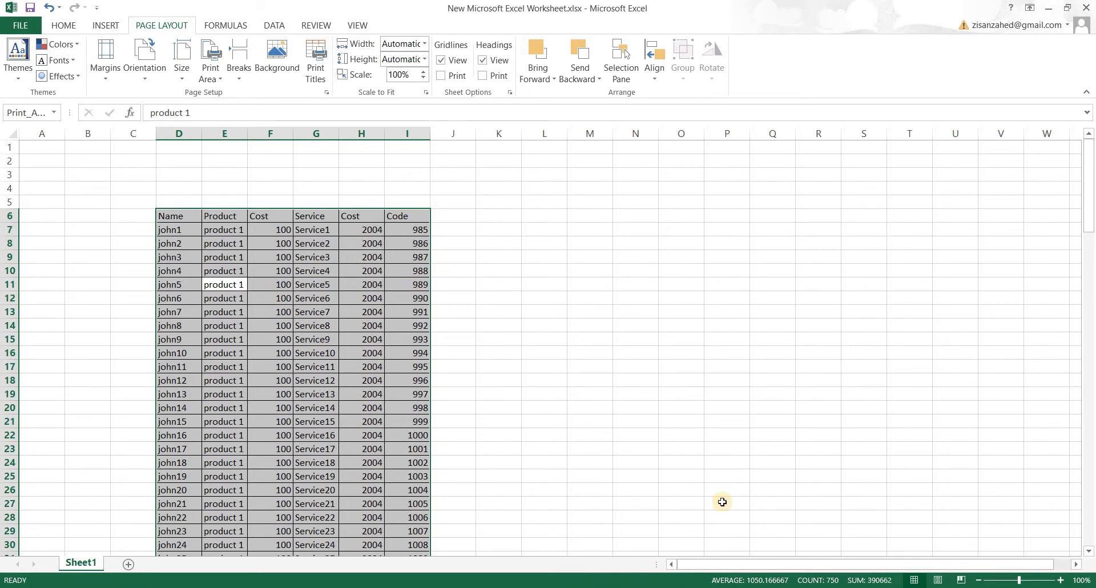
Step: Show the sheet in Page Layout view at 58% zoom and examine how the table's columns and rows are divided across pages
left_click(937, 581)
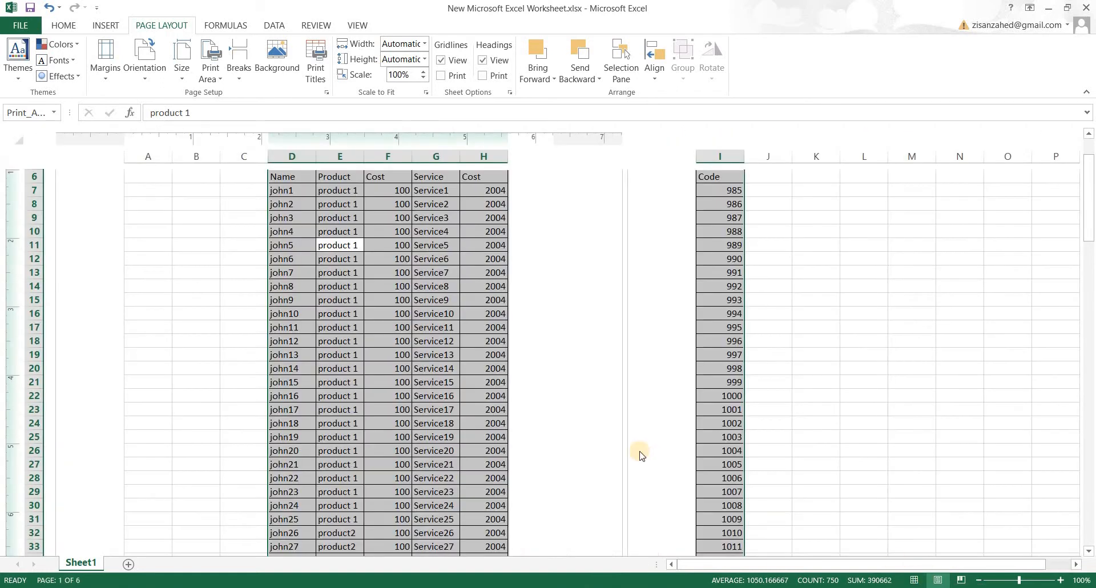
scroll(625, 388, "up", 1)
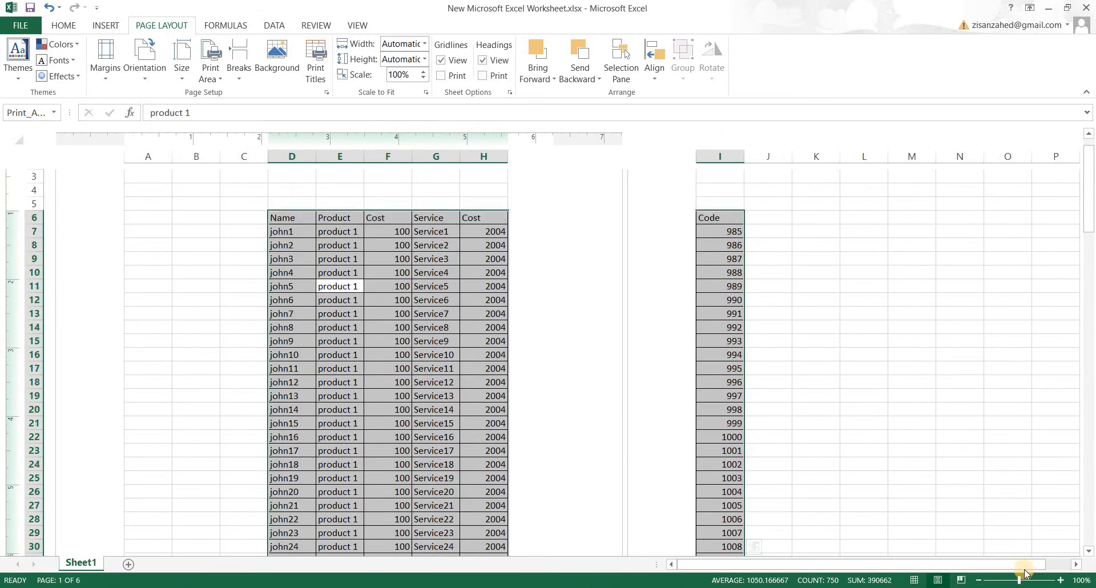
left_click_drag(1017, 578, 1002, 580)
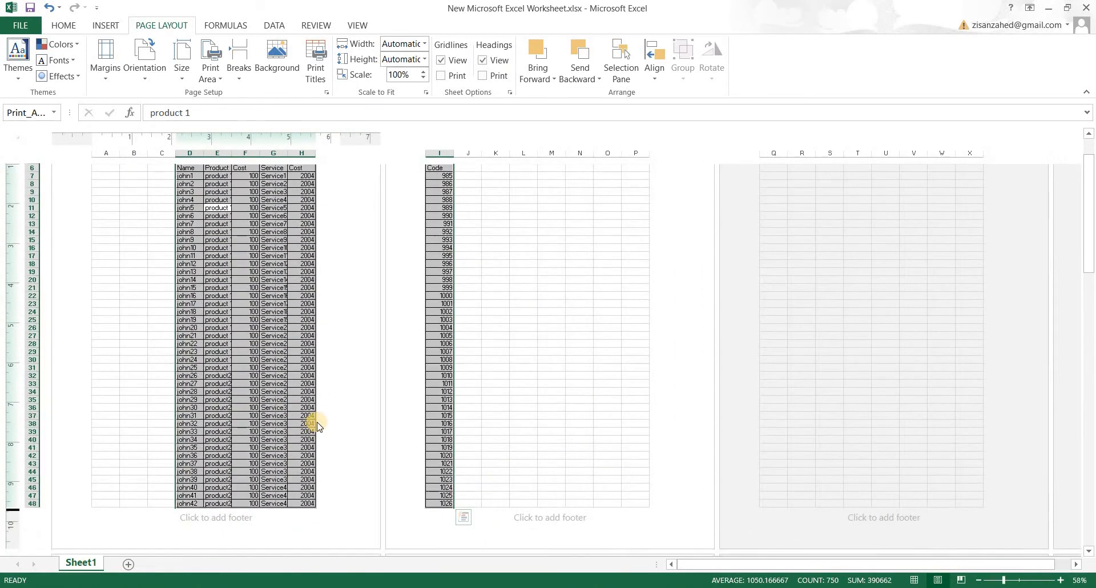
scroll(313, 422, "up", 3)
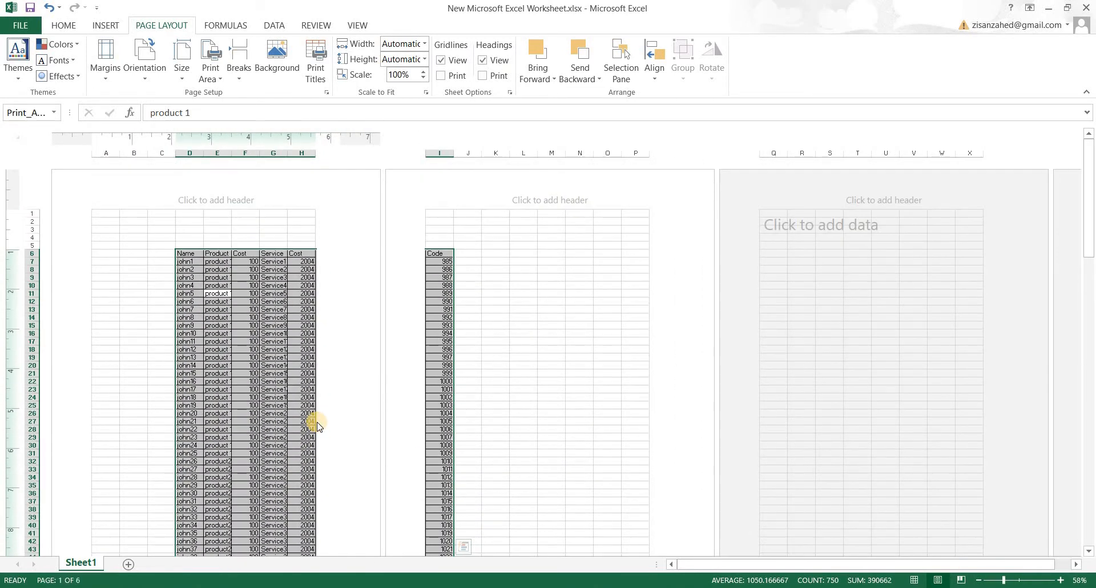
scroll(313, 419, "down", 3)
scroll(314, 416, "up", 3)
scroll(422, 259, "down", 5)
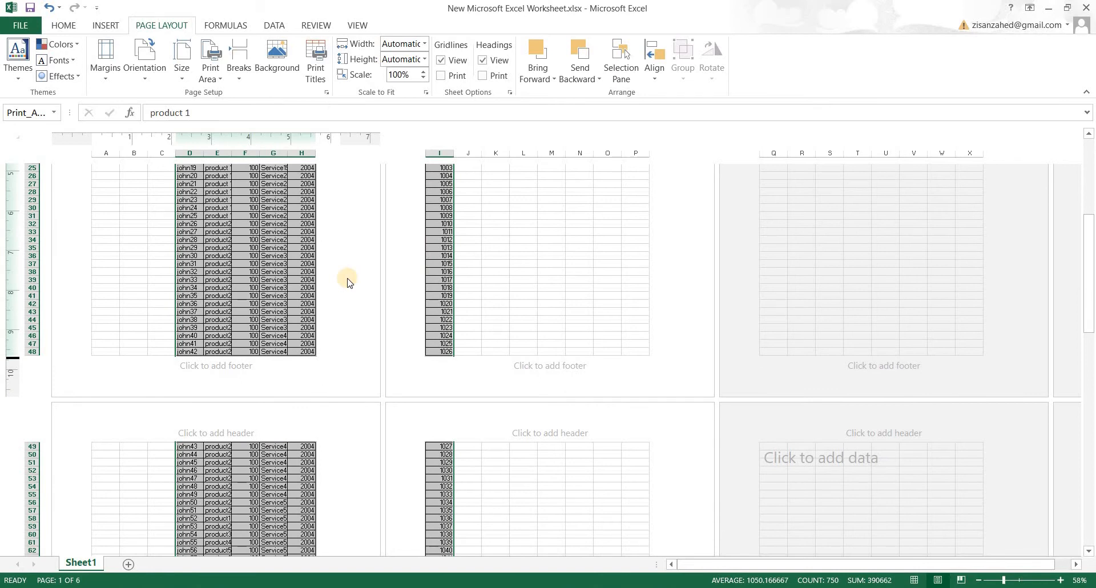
scroll(343, 285, "down", 3)
scroll(343, 334, "down", 3)
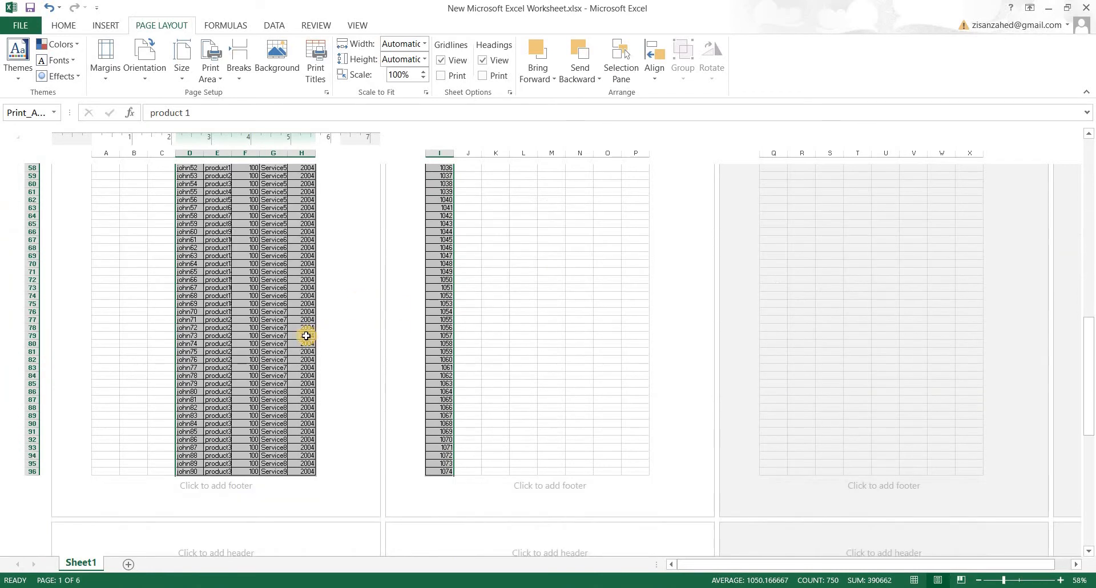
scroll(305, 336, "up", 9)
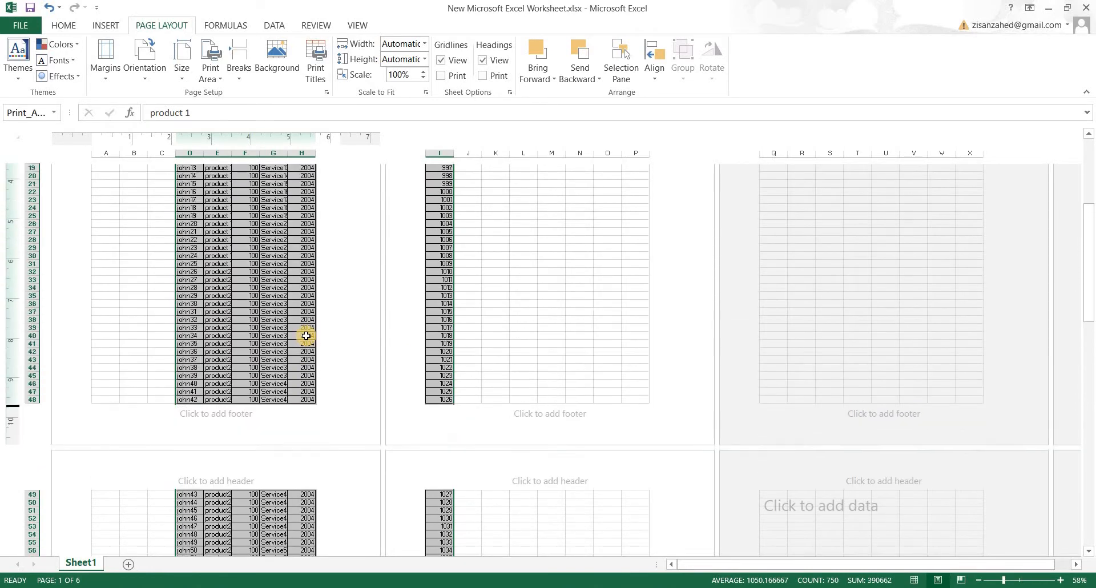
scroll(306, 336, "up", 3)
scroll(306, 336, "down", 3)
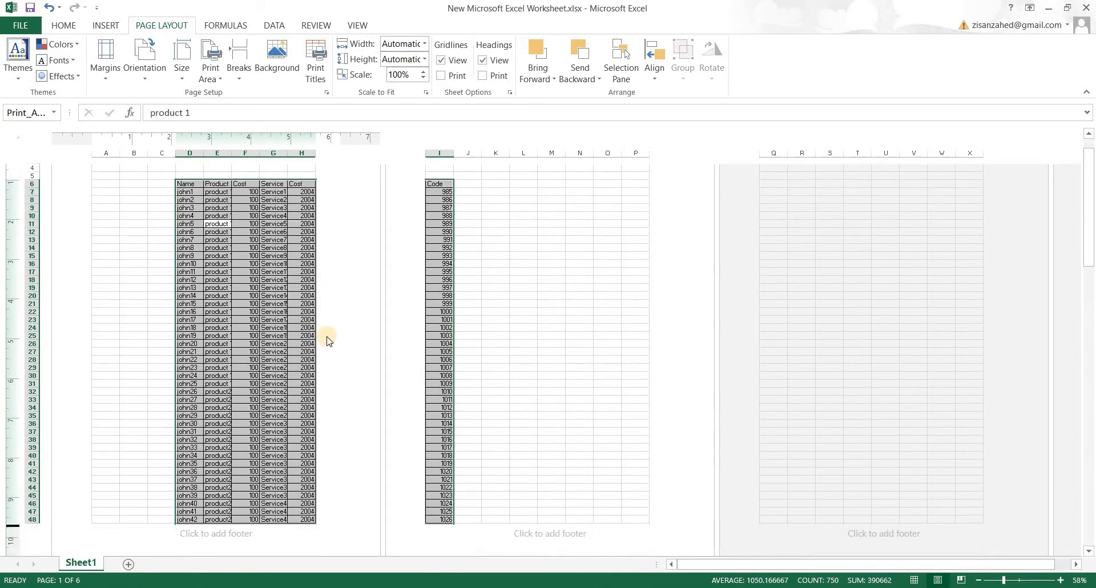
scroll(293, 333, "up", 3)
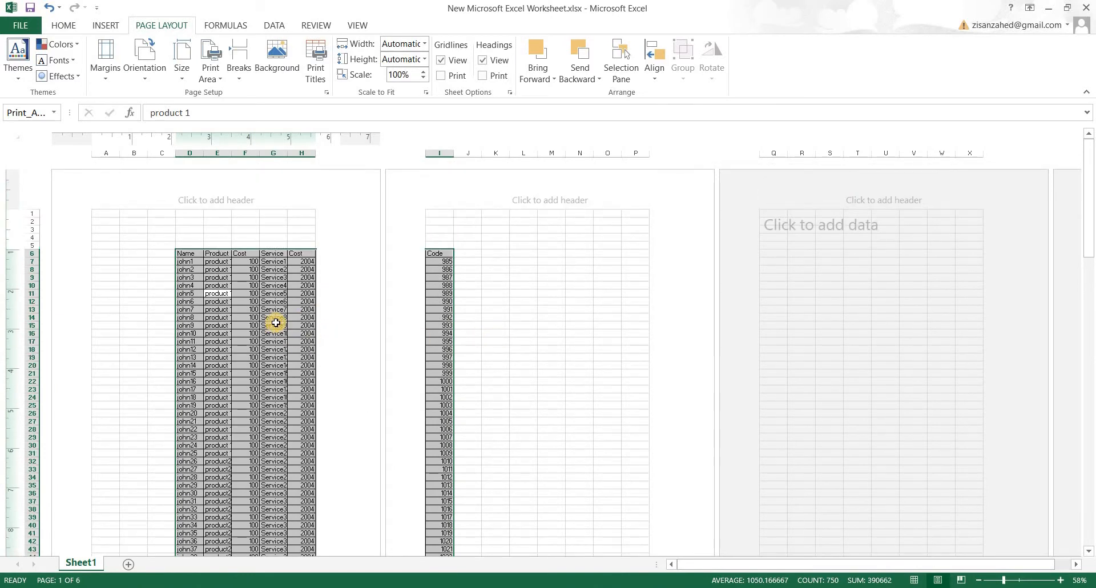
scroll(276, 323, "down", 3)
scroll(276, 323, "up", 3)
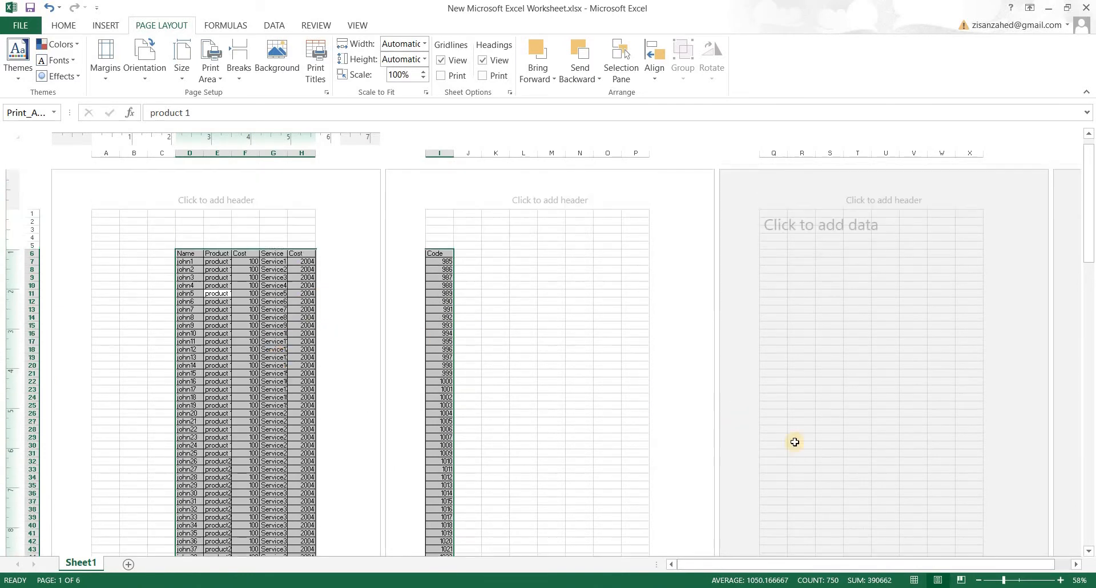
Step: Show the sheet in Page Break Preview at 126% zoom and examine where the page breaks fall down to the table's last row
left_click(960, 579)
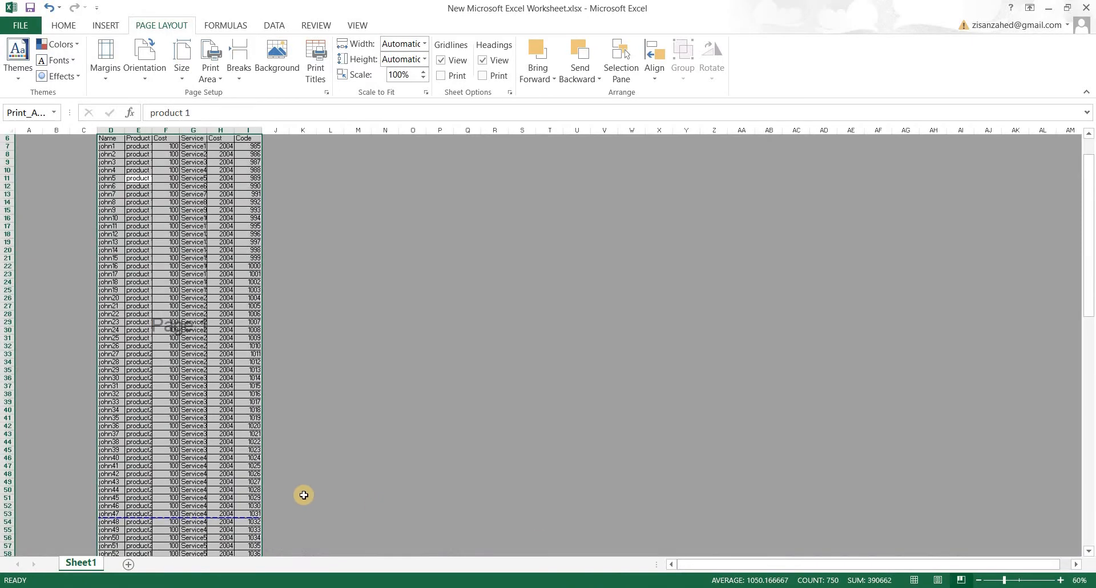
scroll(215, 436, "up", 2)
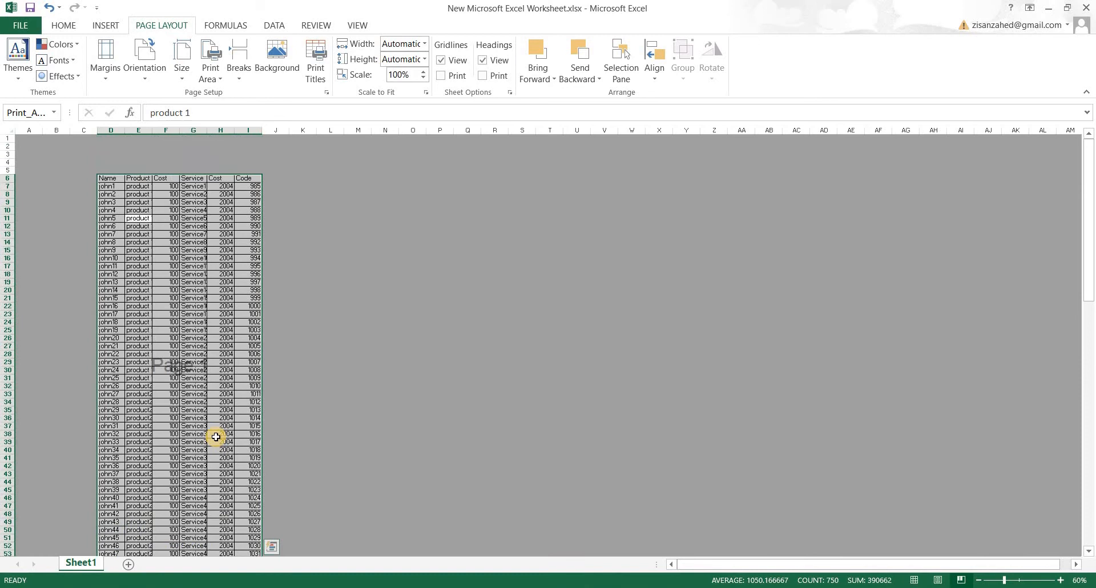
scroll(216, 436, "down", 1)
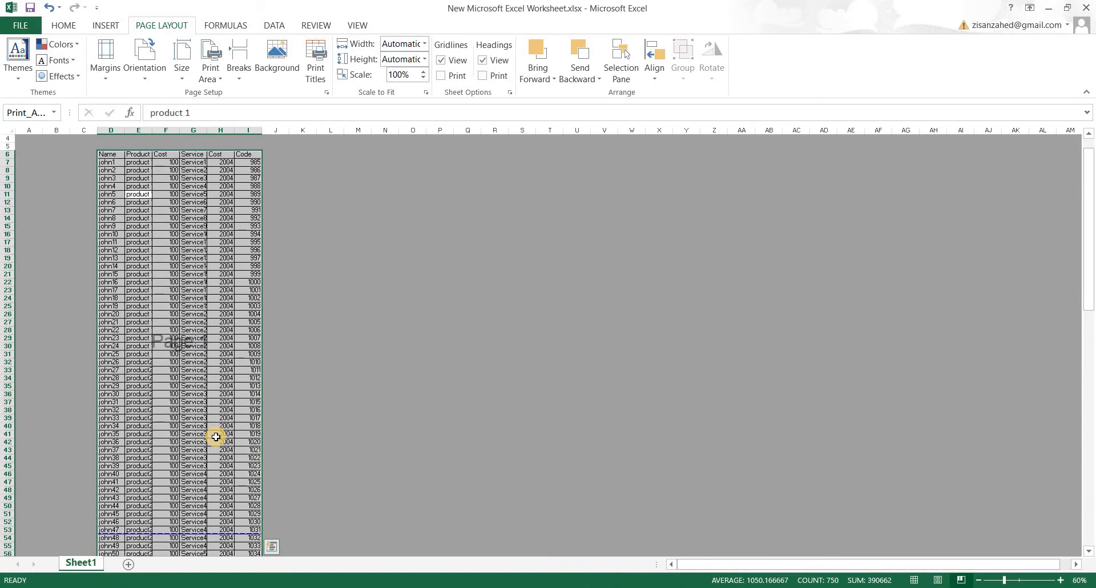
scroll(216, 437, "down", 3)
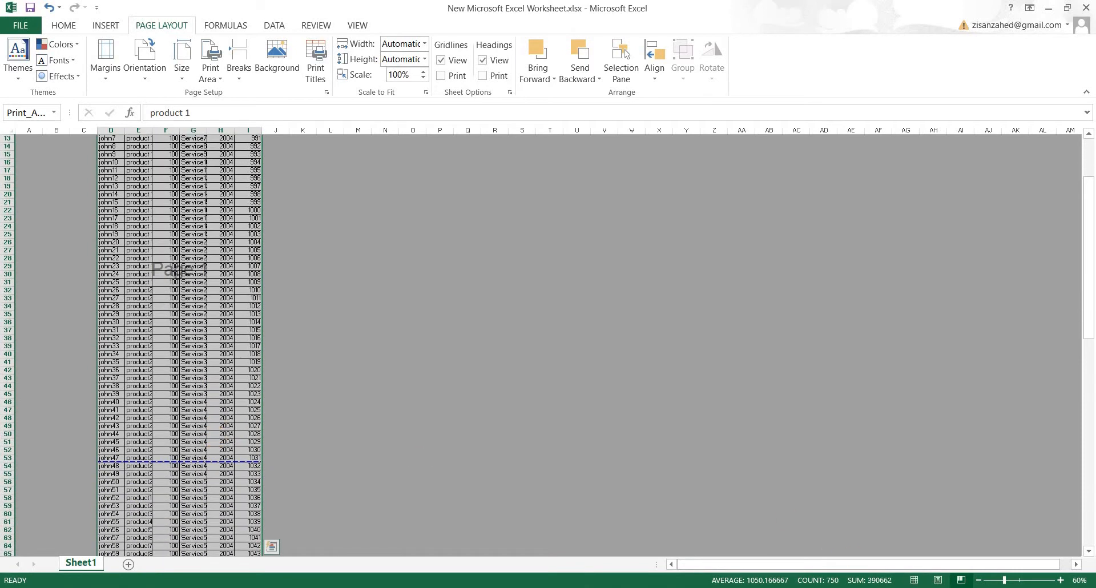
left_click_drag(1015, 580, 1025, 581)
scroll(486, 367, "down", 9)
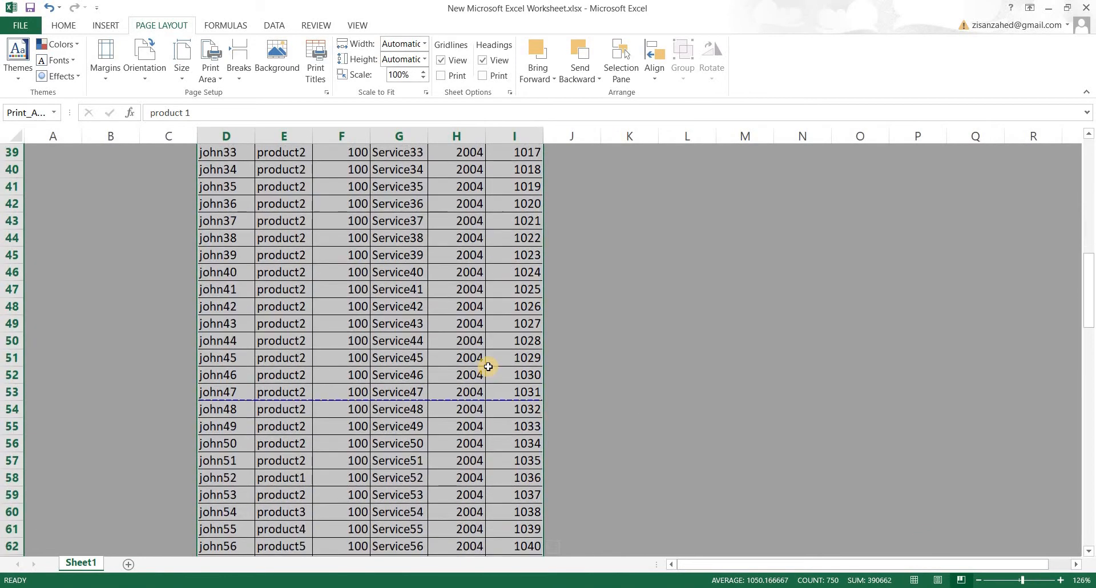
scroll(488, 367, "up", 3)
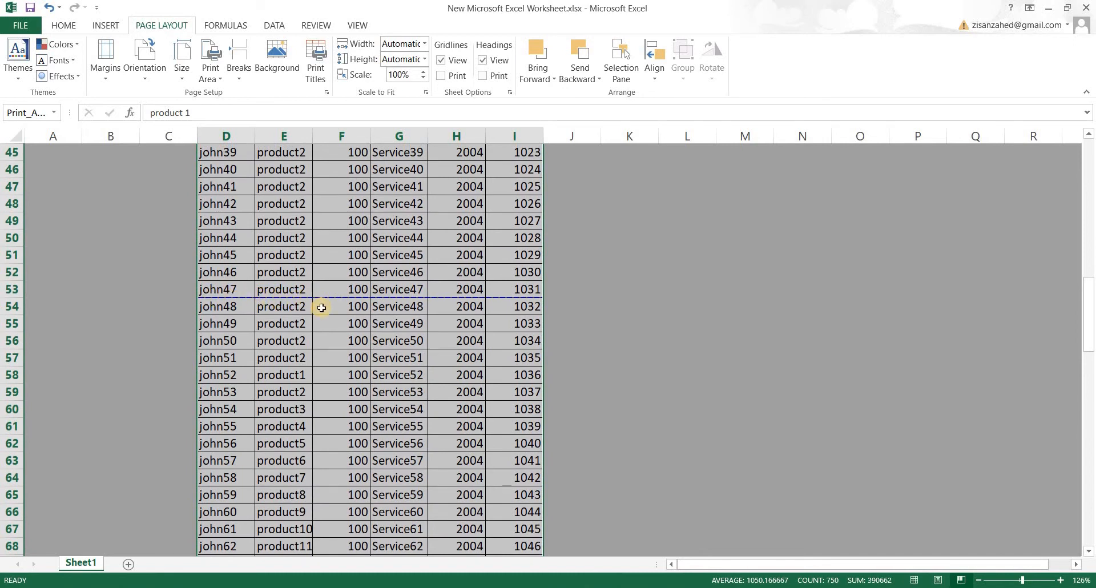
scroll(321, 307, "up", 9)
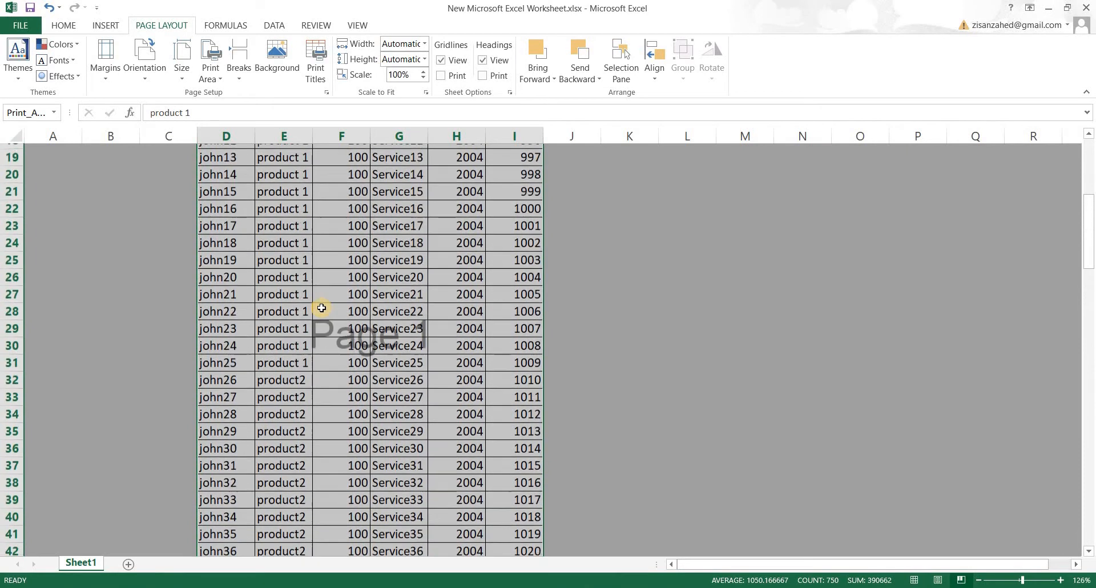
scroll(322, 308, "up", 6)
scroll(322, 314, "down", 13)
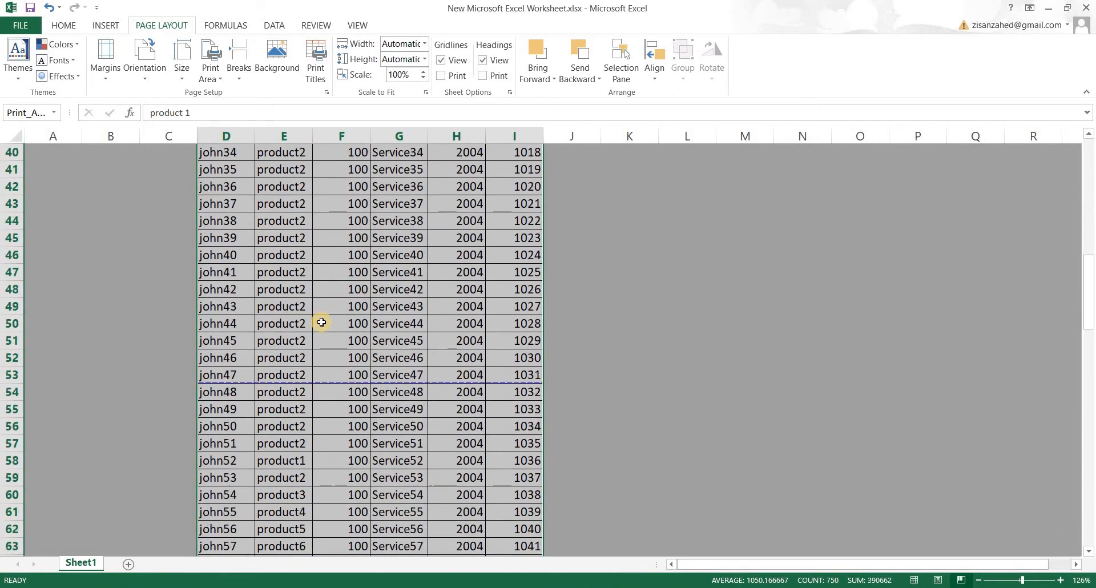
scroll(324, 315, "down", 3)
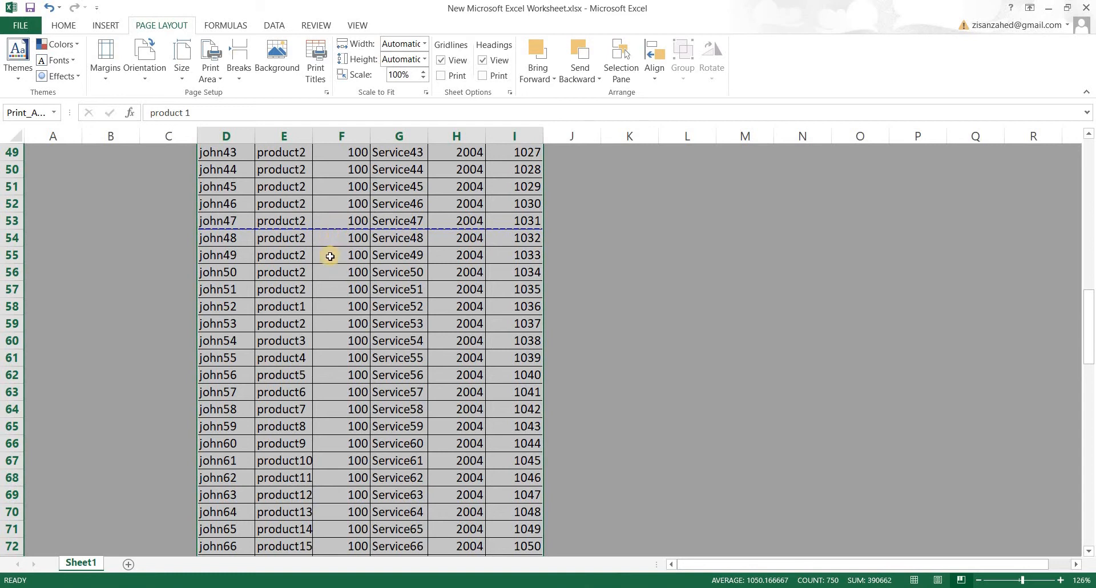
scroll(330, 256, "down", 16)
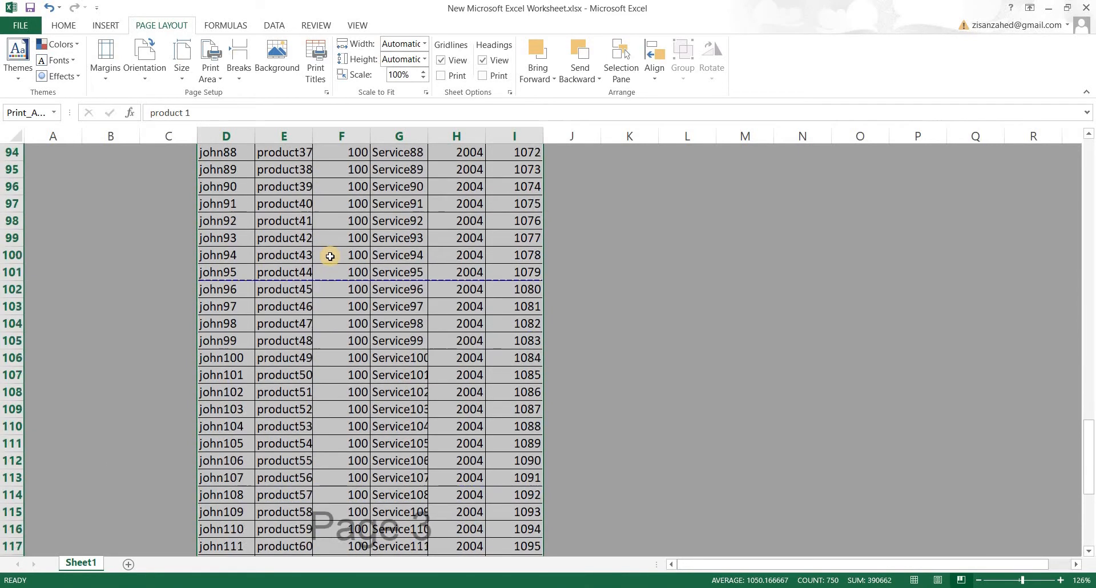
scroll(330, 256, "down", 8)
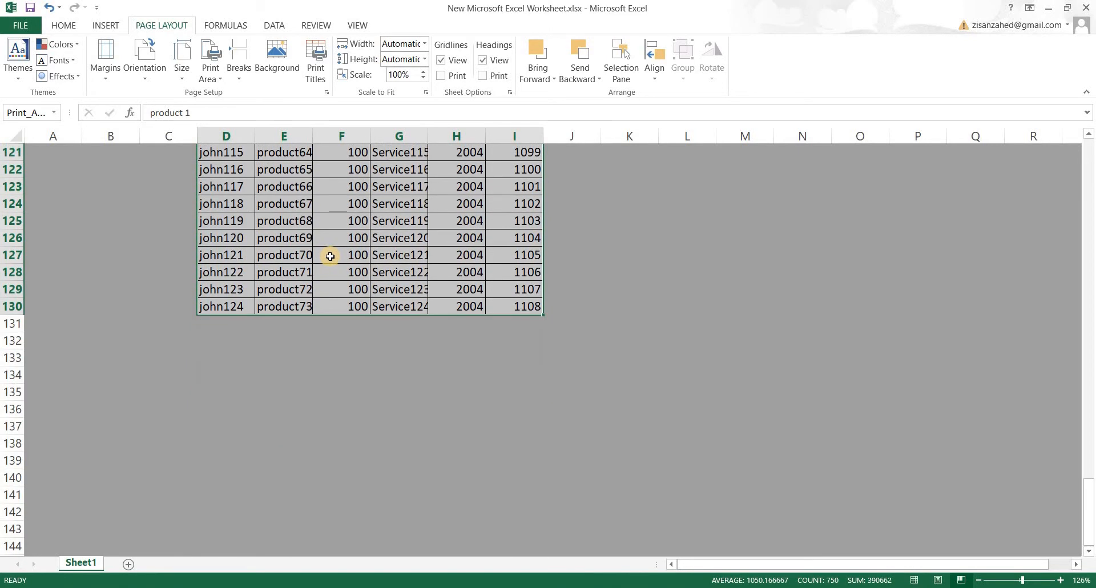
scroll(329, 256, "up", 20)
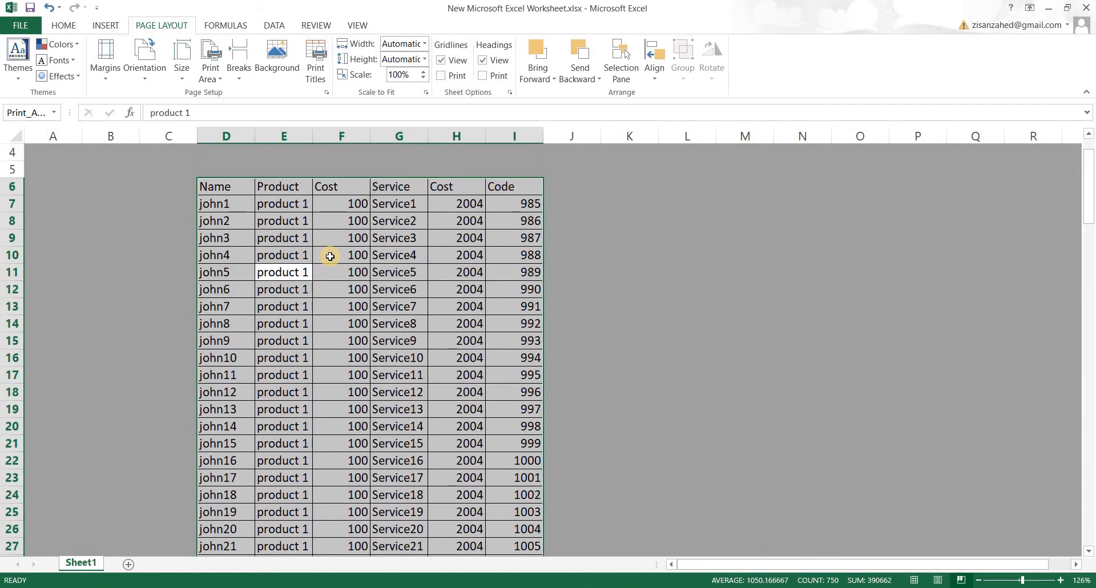
scroll(330, 256, "down", 4)
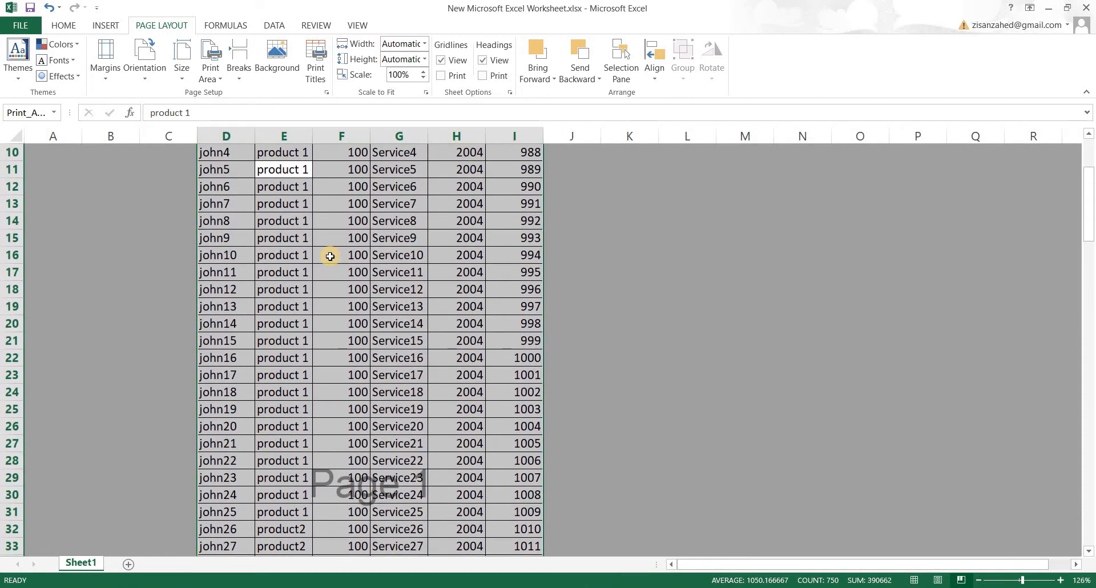
Step: Examine the rows around the first page break in Page Break Preview and set the zoom to 75%
scroll(330, 256, "down", 6)
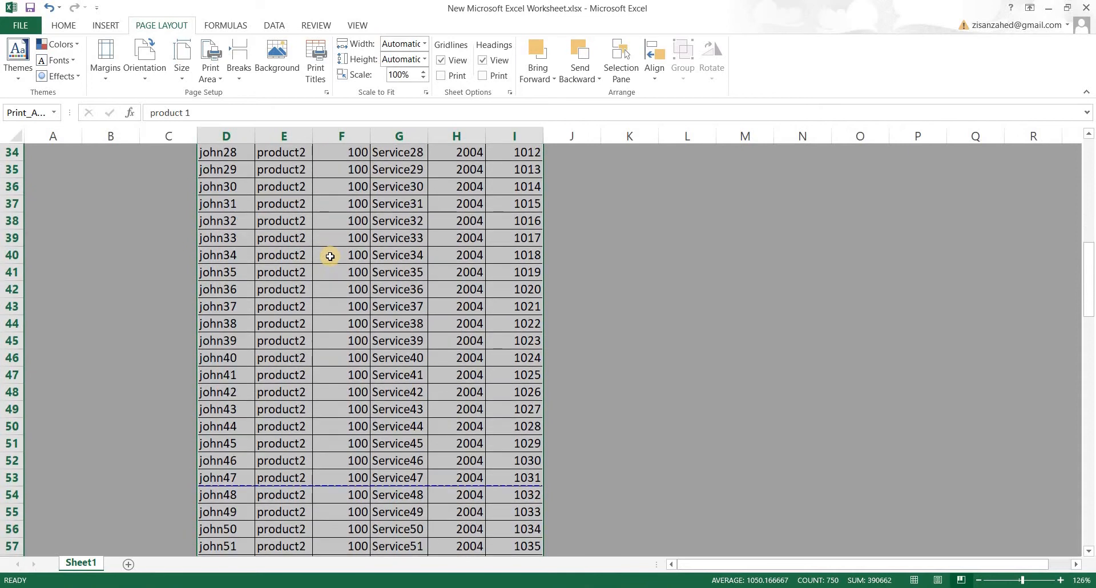
scroll(330, 256, "up", 5)
scroll(330, 256, "up", 6)
scroll(330, 256, "down", 4)
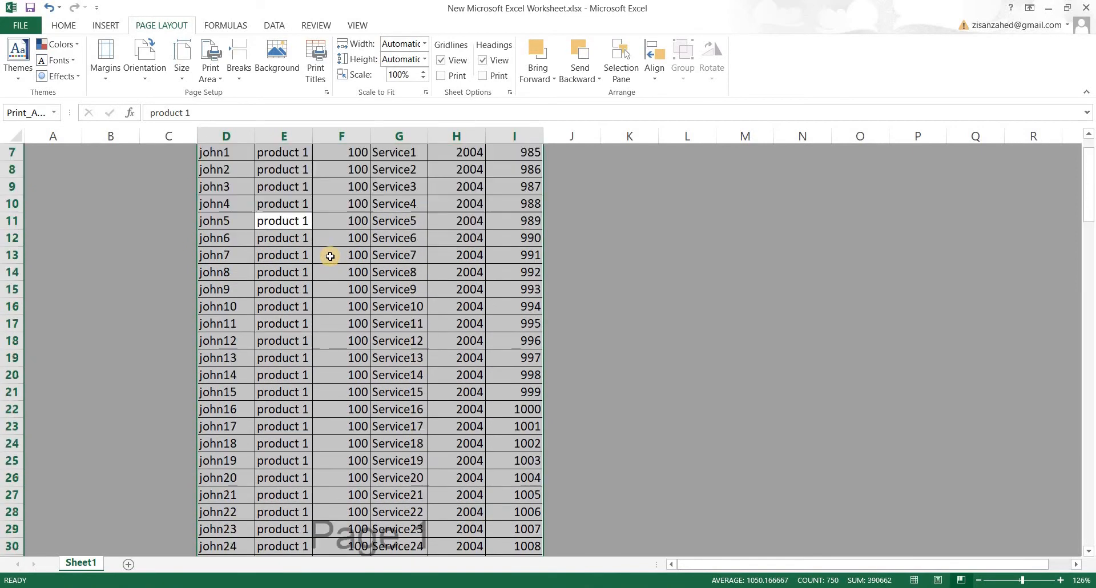
scroll(330, 257, "down", 7)
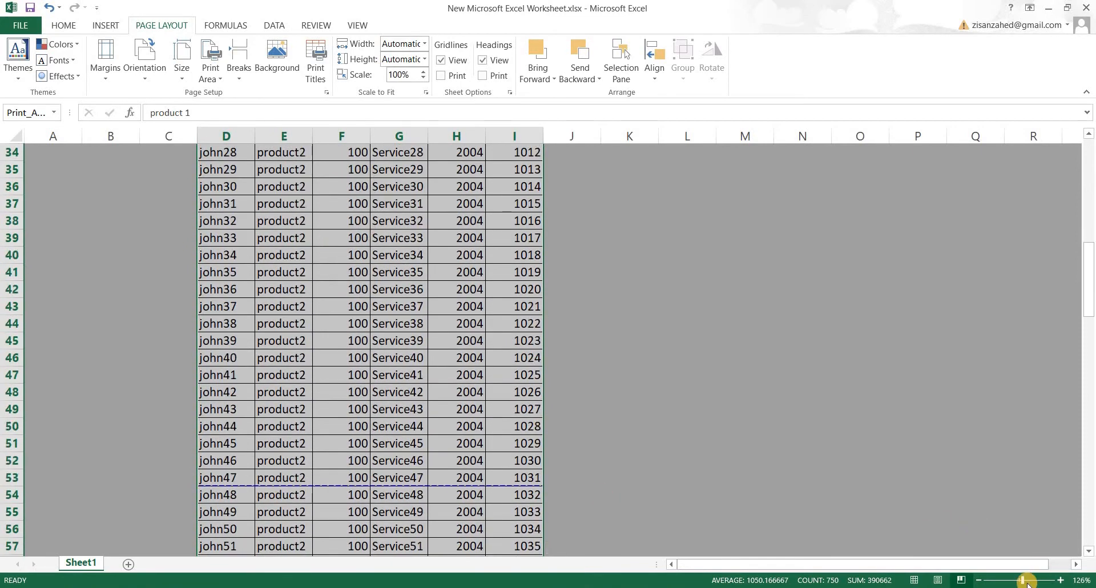
left_click_drag(1019, 581, 1010, 580)
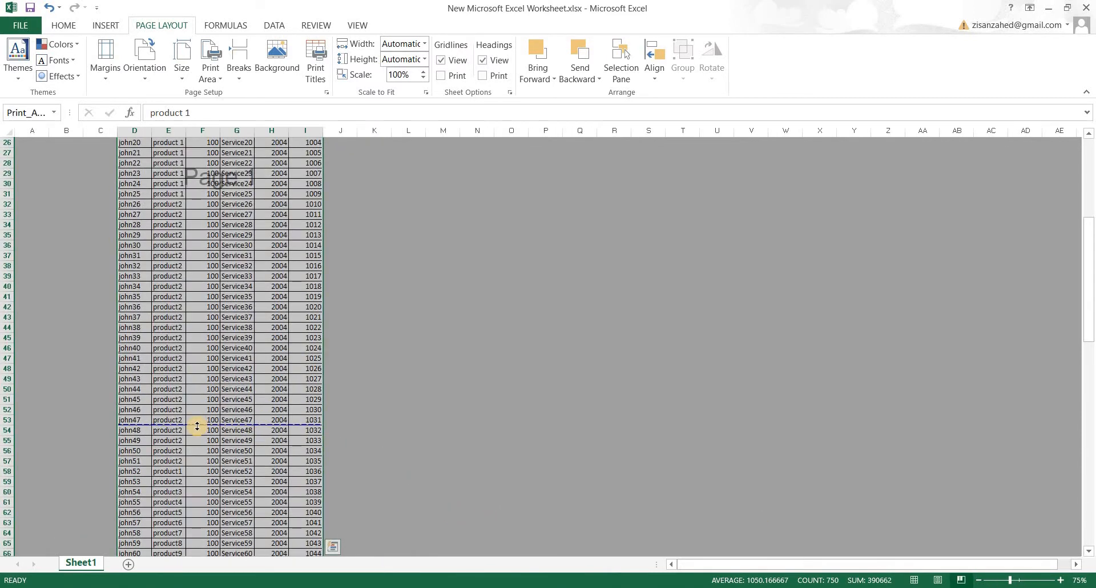
Step: Move the first horizontal page break up to below row 48 and back down to below row 55
left_click_drag(197, 427, 199, 376)
scroll(201, 410, "up", 2)
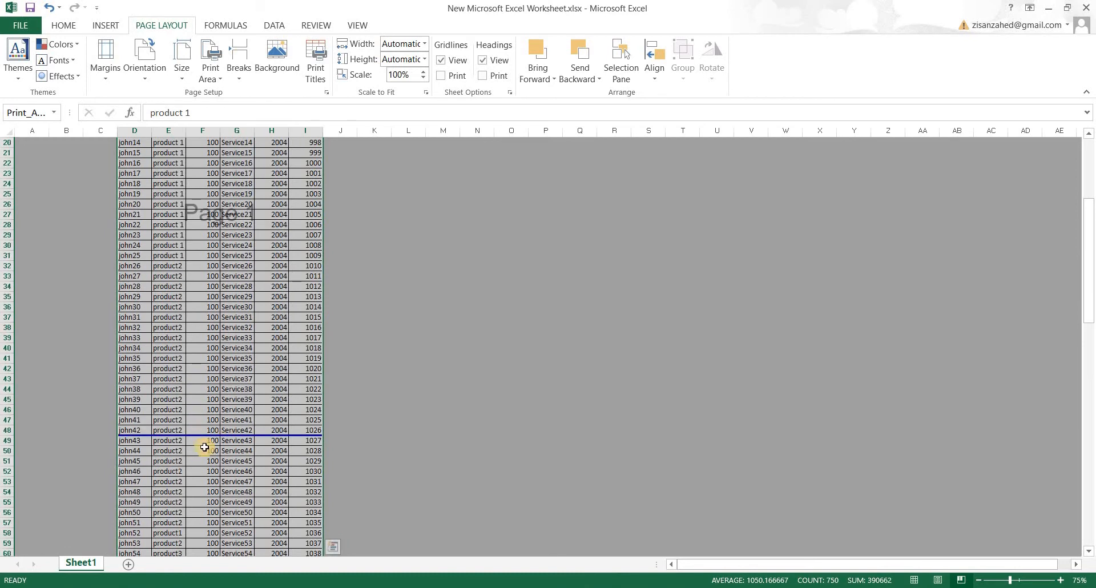
scroll(202, 446, "down", 4)
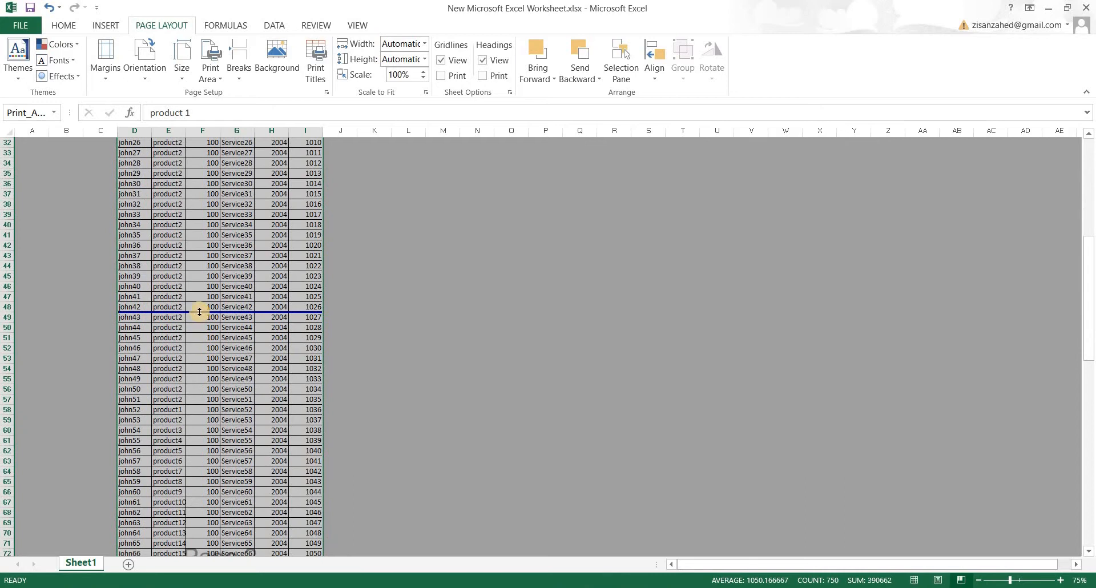
left_click_drag(192, 349, 199, 385)
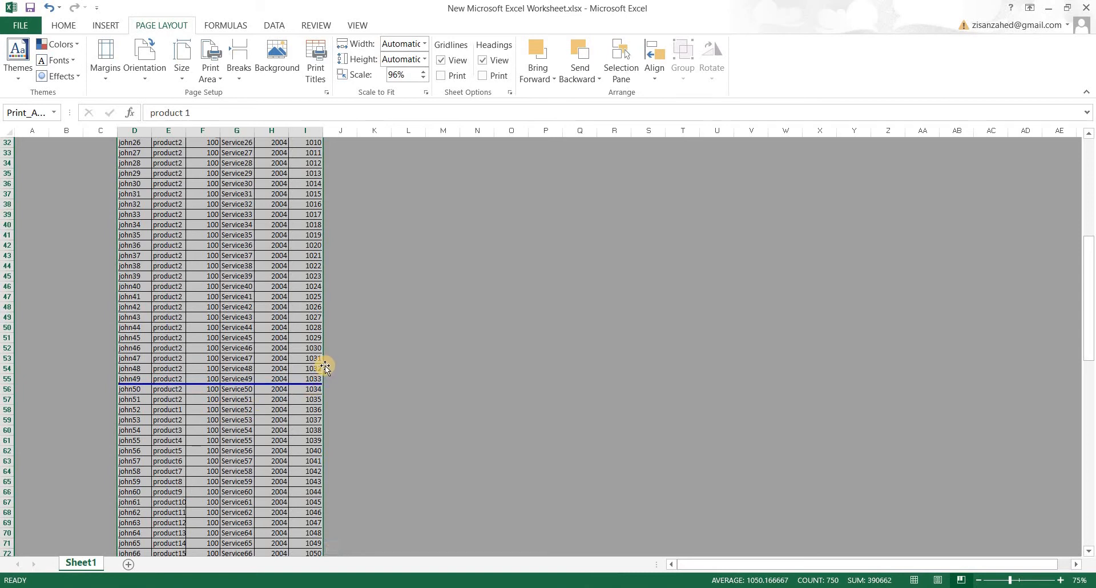
Step: Extend the print area's vertical boundary beside the Code column to include the empty column J, and select cell J19
left_click_drag(324, 369, 373, 368)
scroll(355, 393, "up", 11)
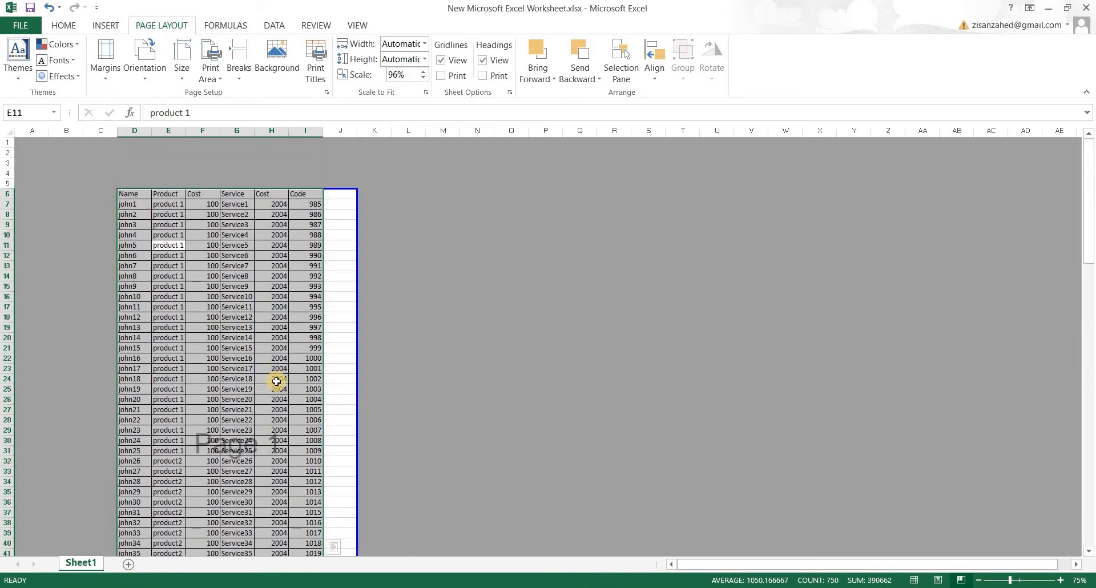
left_click(333, 327)
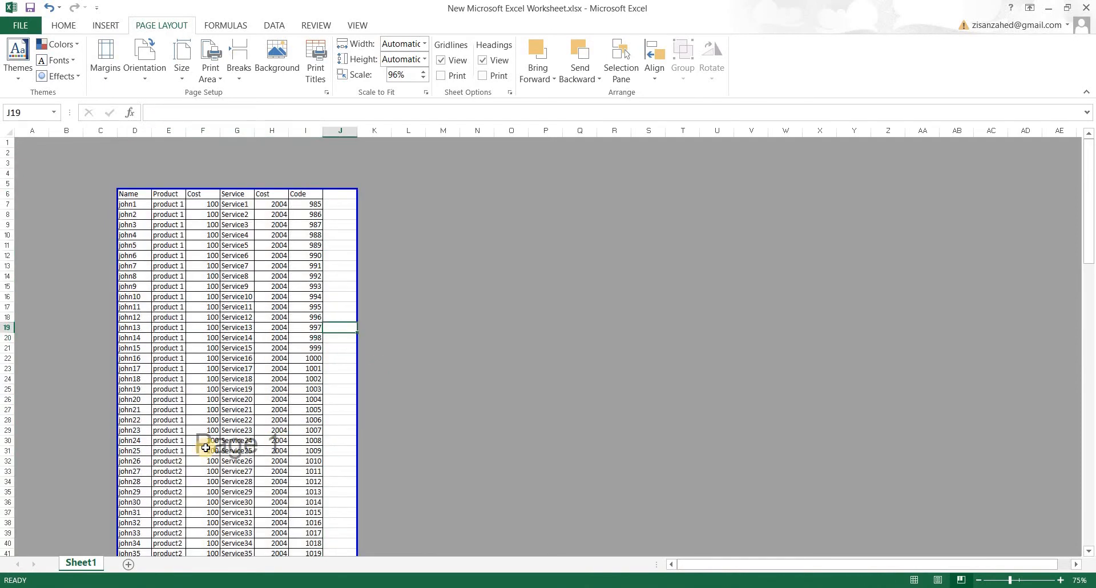
Step: Show the sheet in Page Layout view and examine how the table and column J are divided across pages
left_click(937, 579)
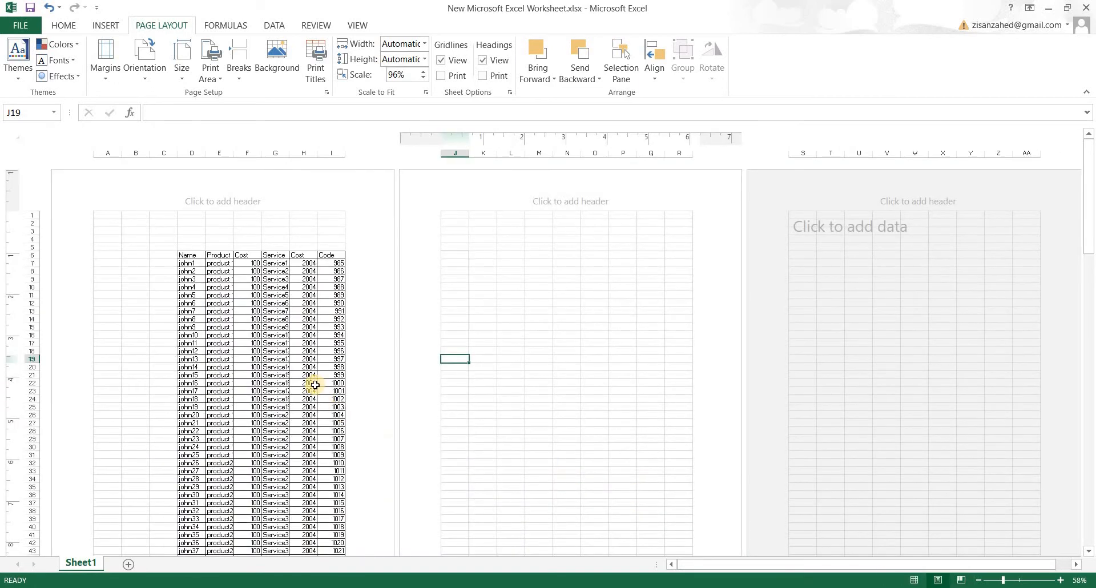
scroll(316, 414, "down", 3)
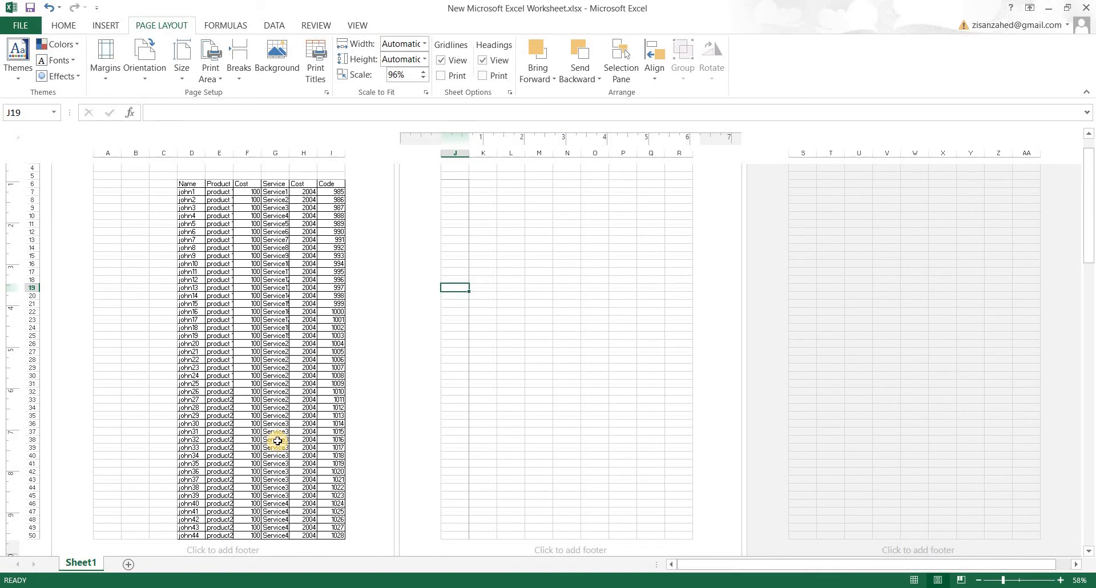
scroll(277, 440, "up", 3)
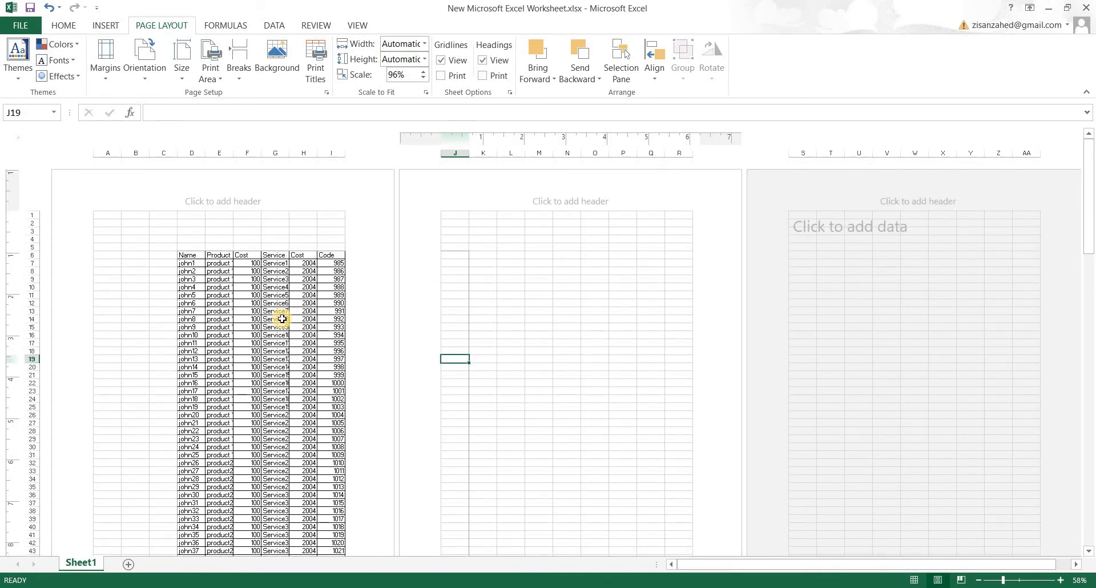
scroll(282, 319, "down", 20)
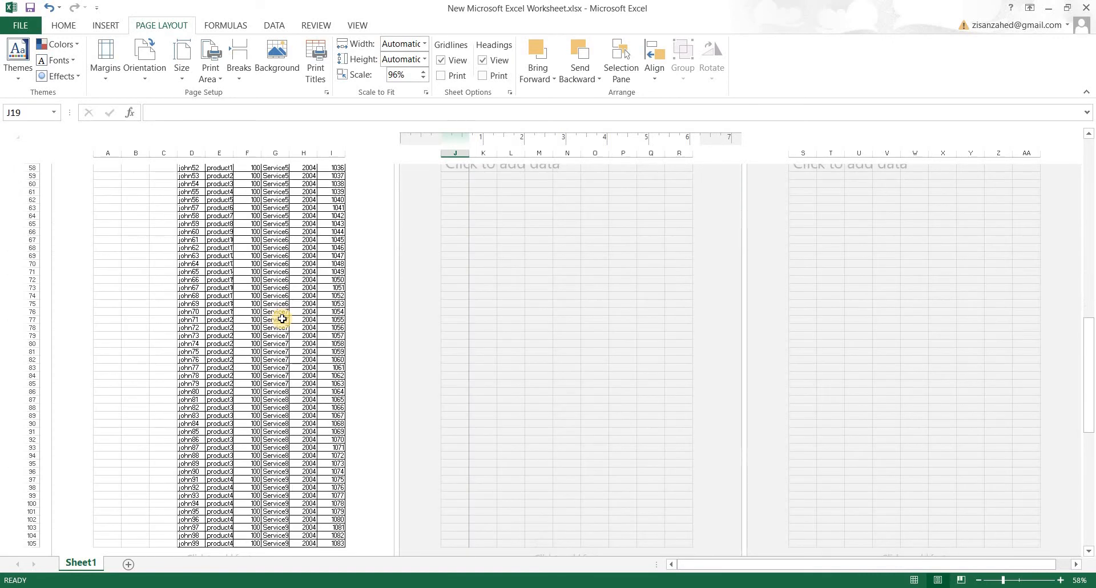
scroll(282, 319, "up", 20)
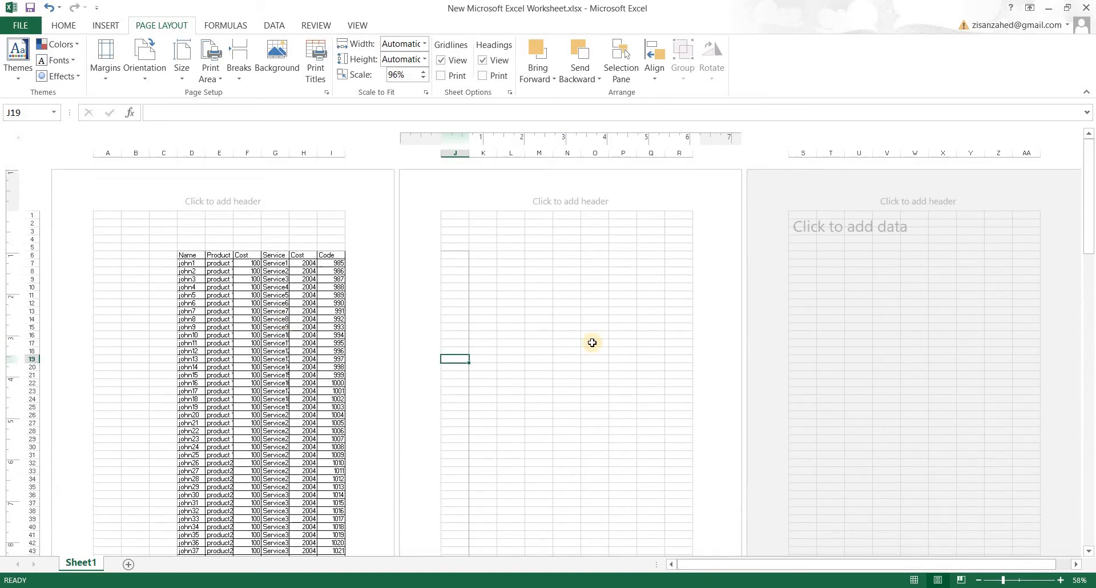
Step: Show the sheet in Page Break Preview and examine the page breaks down to the table's last row
left_click(960, 579)
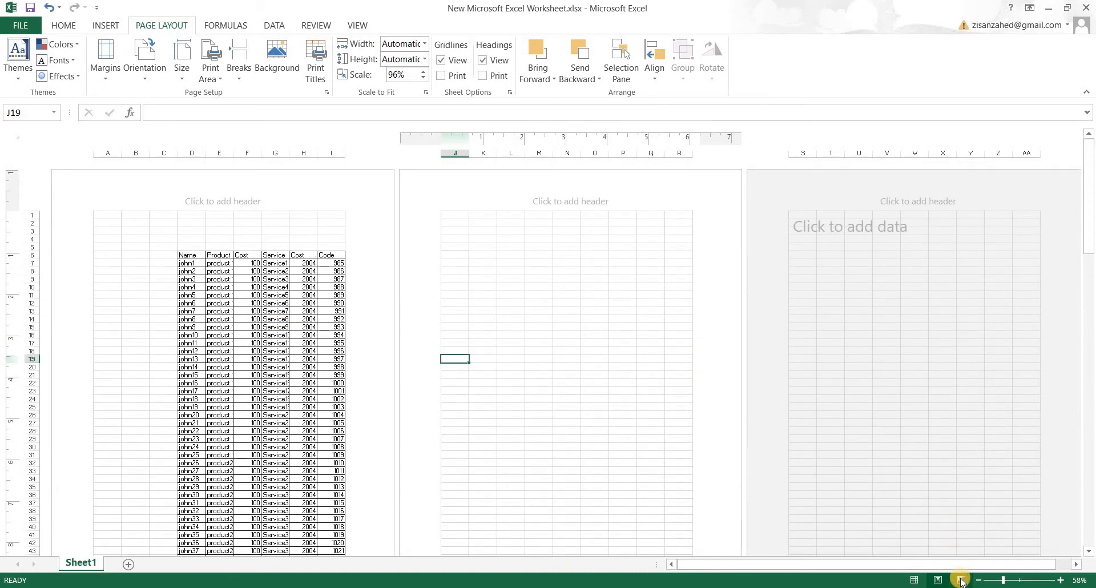
scroll(333, 368, "down", 5)
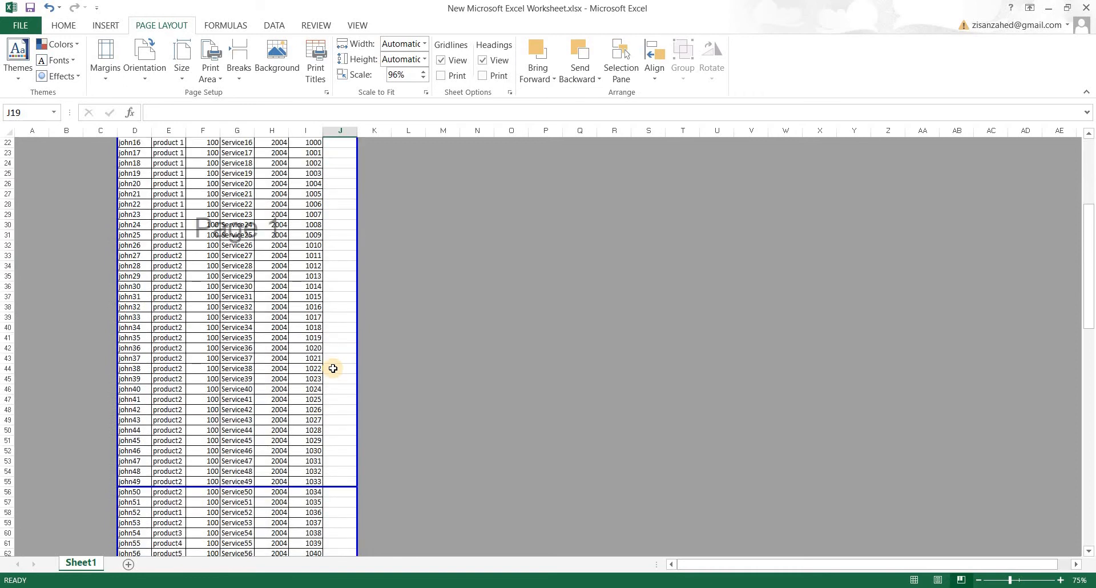
scroll(333, 368, "down", 20)
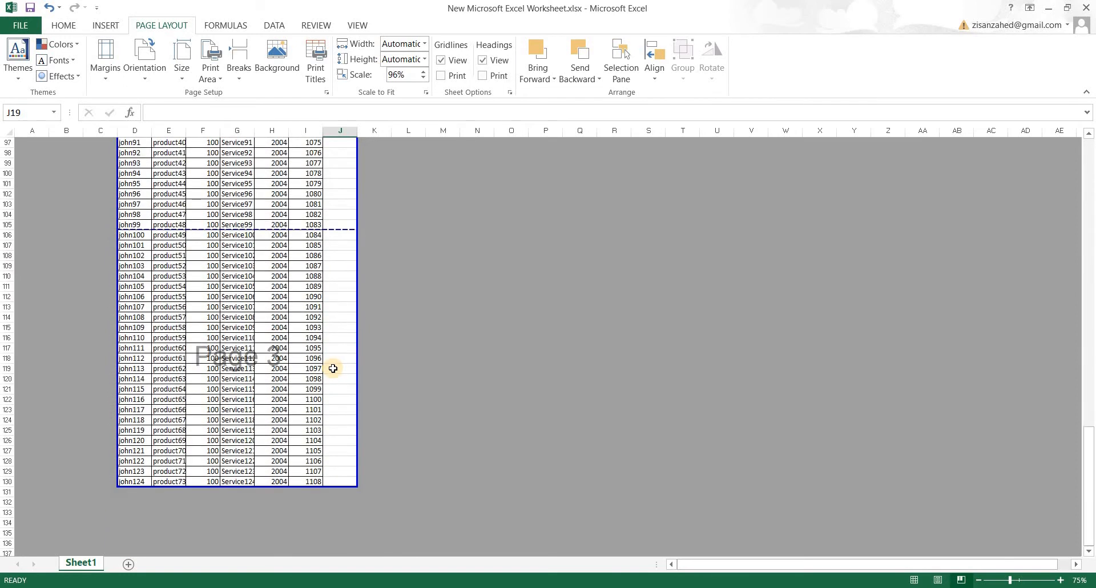
scroll(333, 368, "down", 5)
scroll(333, 368, "up", 18)
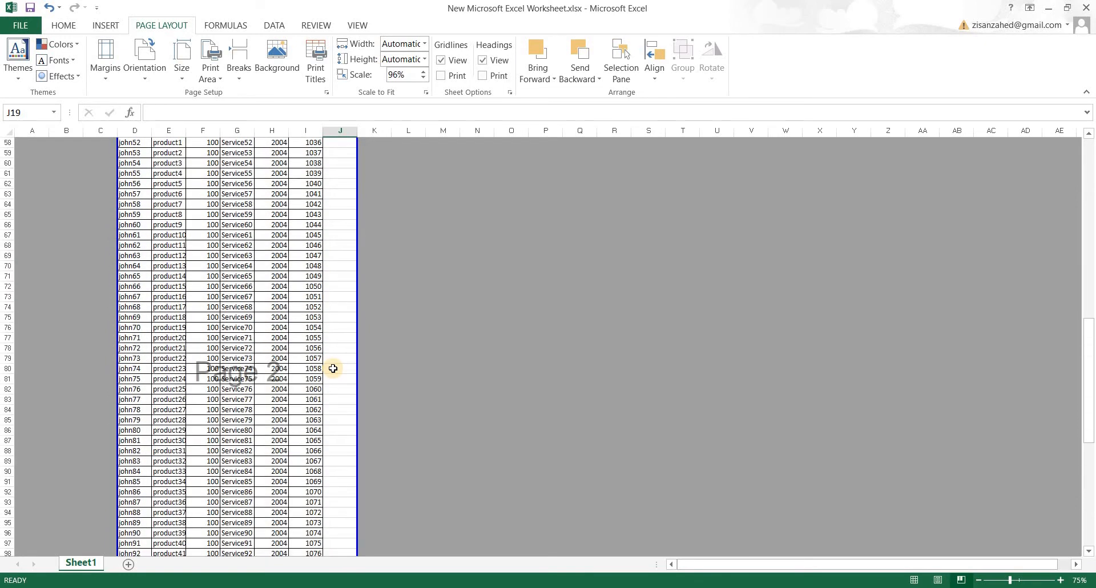
scroll(332, 368, "up", 19)
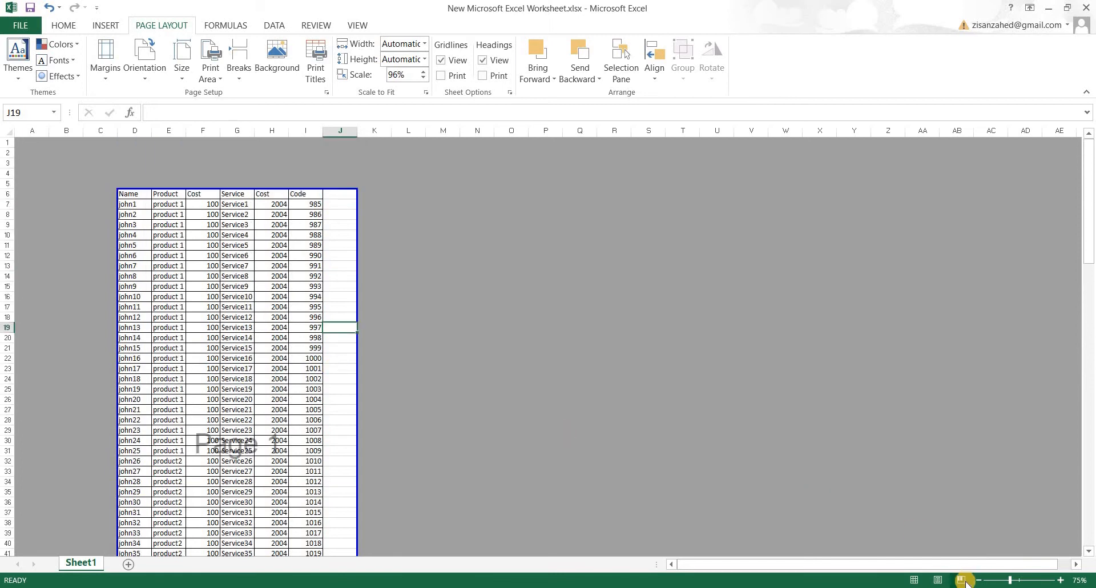
Step: Show the sheet in Page Layout view and in Normal view, and examine the table with the added column J
left_click(937, 580)
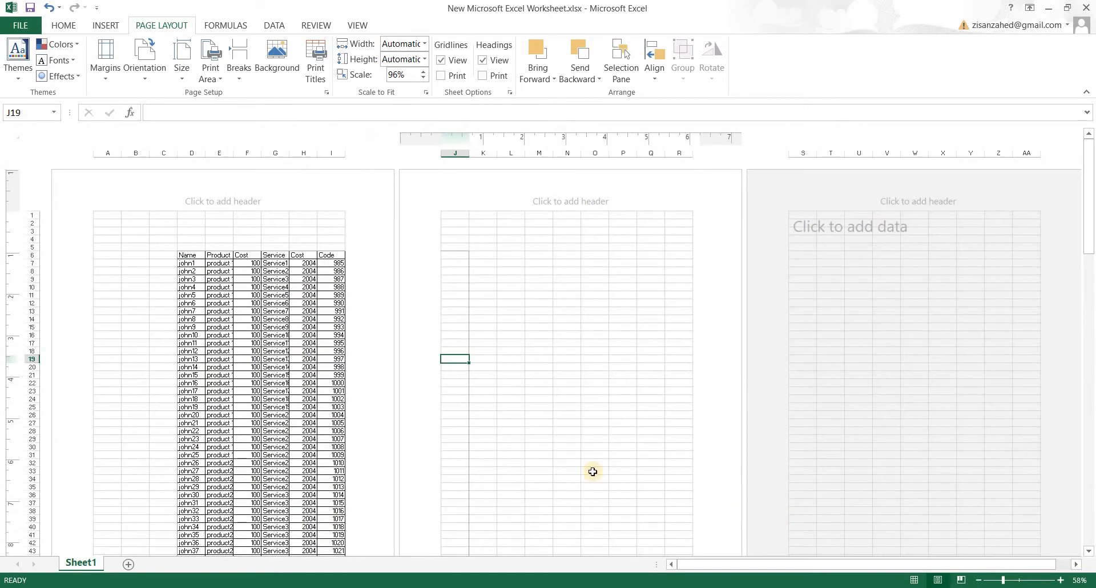
left_click(913, 580)
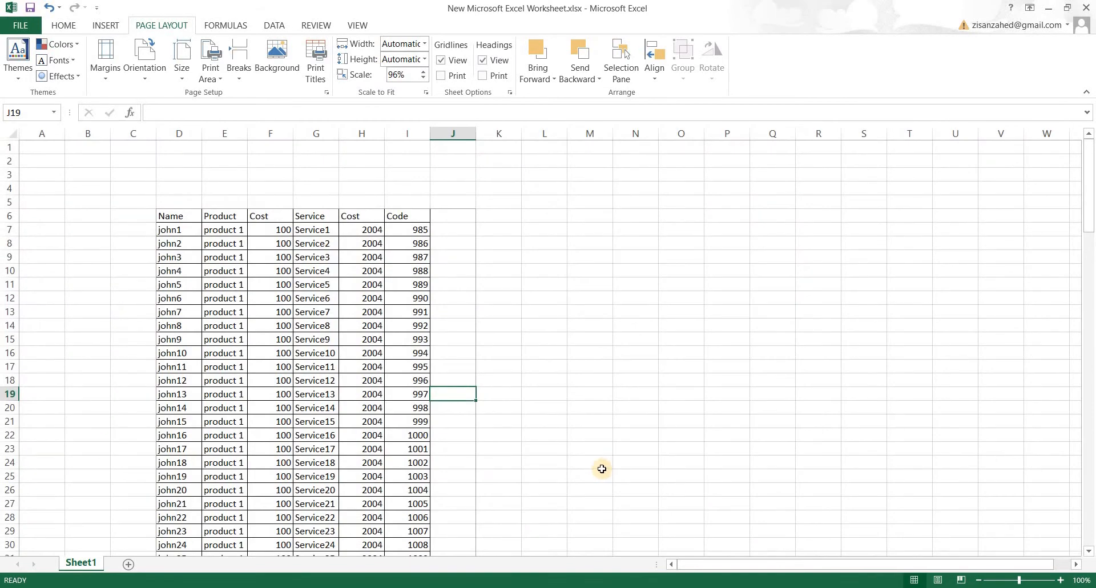
scroll(546, 401, "down", 7)
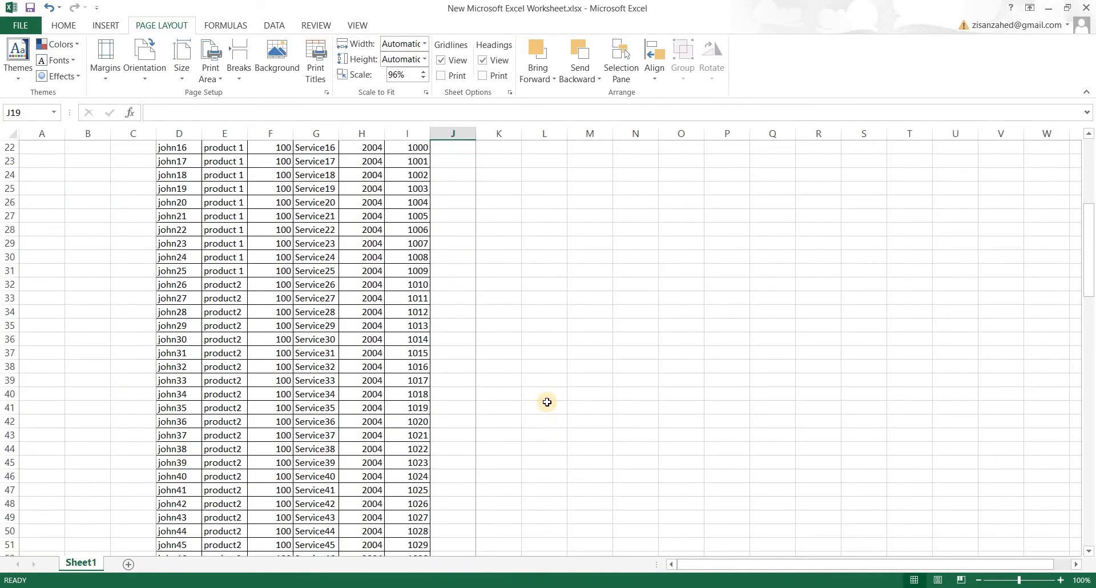
scroll(547, 402, "up", 7)
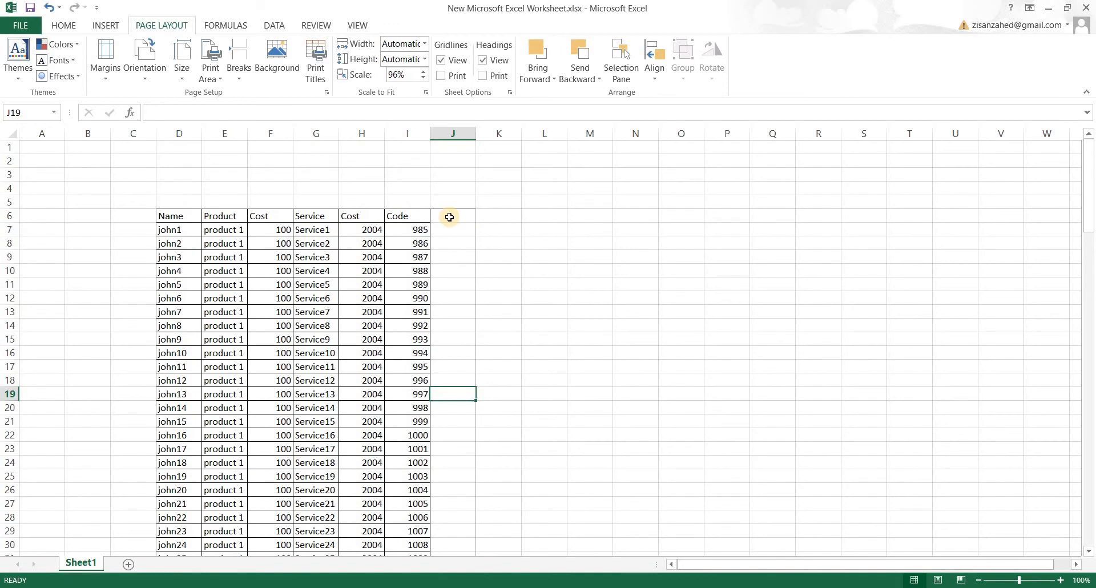
Step: Move the print area's boundary in Page Break Preview back to the edge of the Code column, excluding column J
left_click(936, 579)
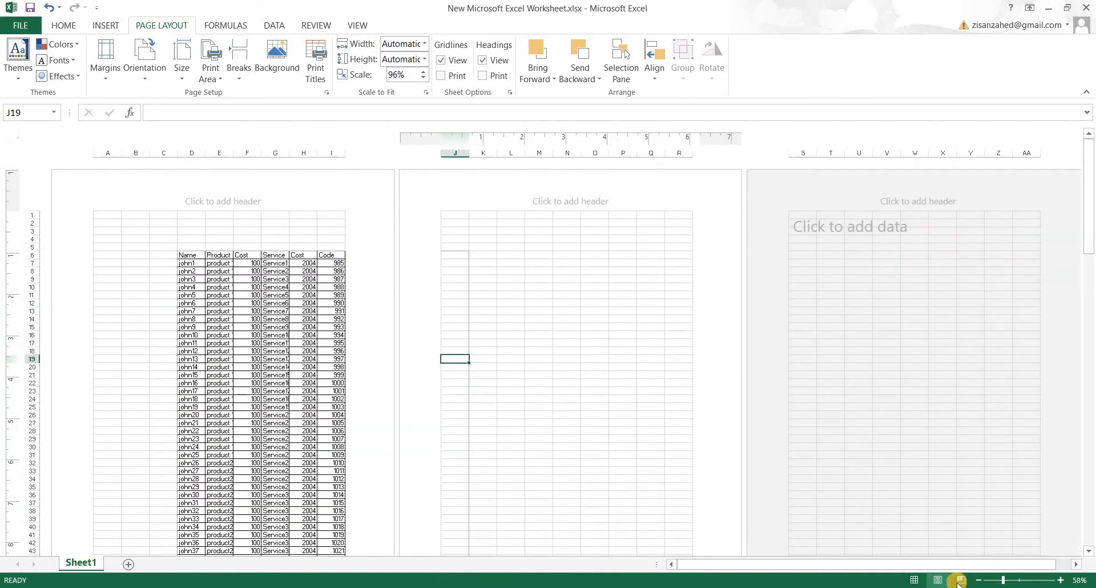
left_click(959, 579)
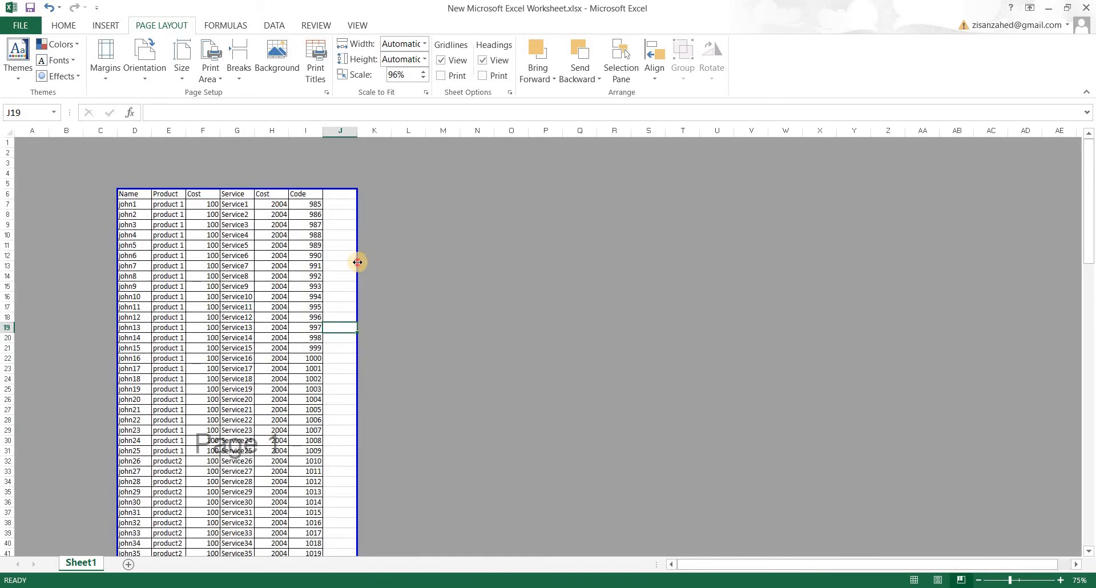
left_click_drag(357, 261, 331, 348)
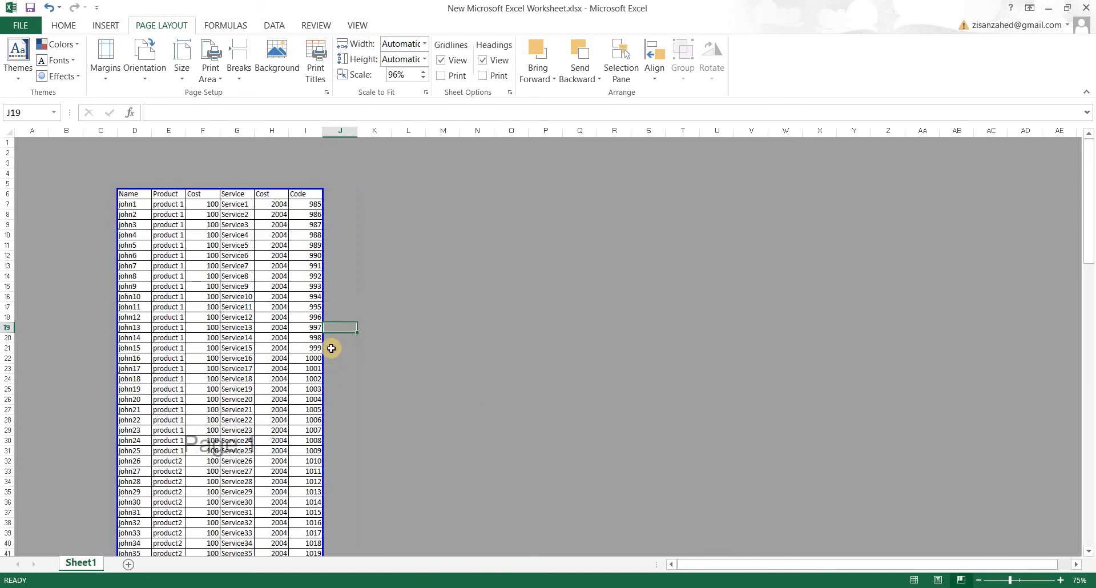
Step: Show the sheet in Page Layout view, select the table range D6:I23 on the first page and clear the selection by choosing cell B3
left_click(937, 580)
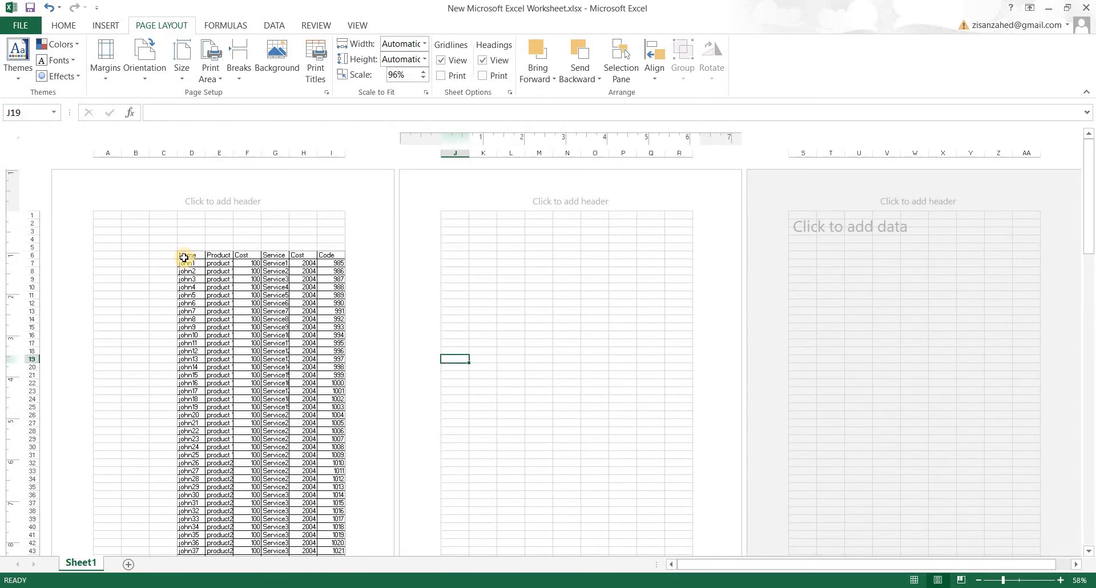
left_click_drag(184, 258, 334, 390)
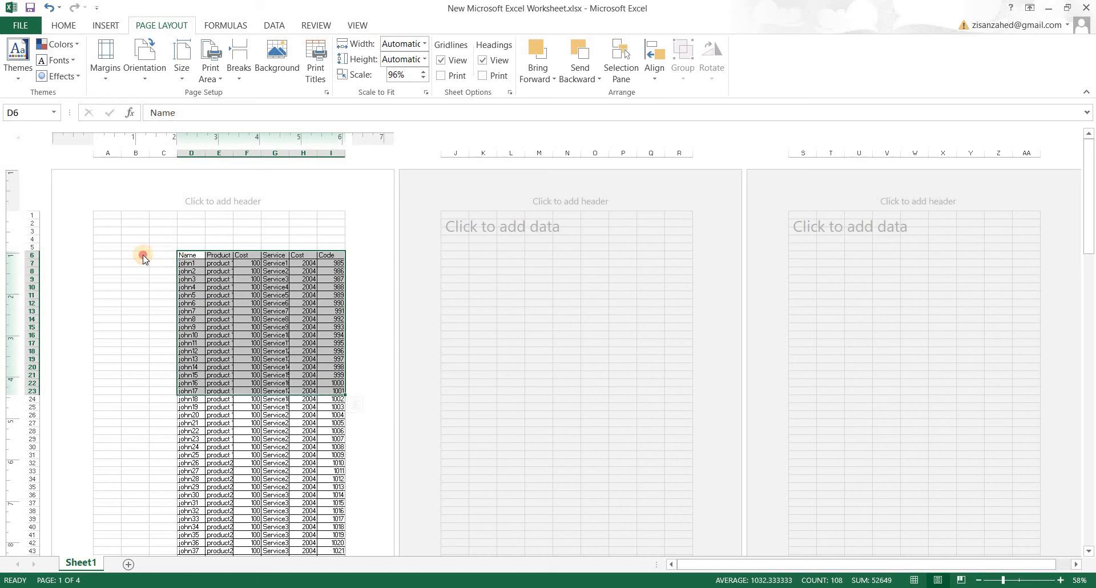
mouse_move(177, 258)
left_mouse_down()
mouse_move(112, 247)
mouse_move(183, 256)
left_mouse_up()
left_click(137, 260)
left_click(134, 233)
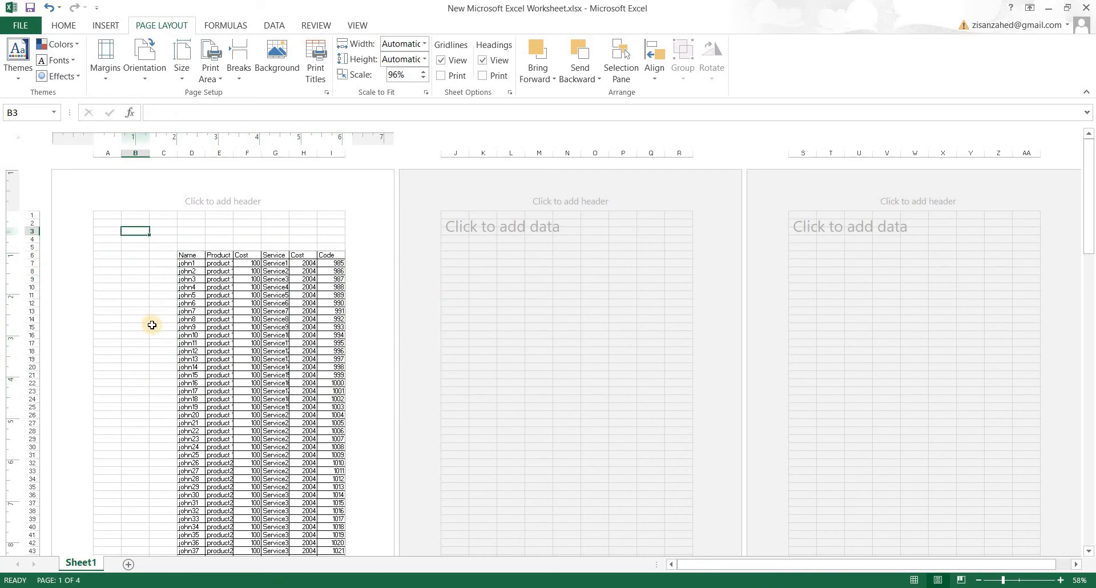
Step: Examine the table's pages down to the last row in Page Layout view and return the sheet to Normal view
scroll(158, 325, "down", 5)
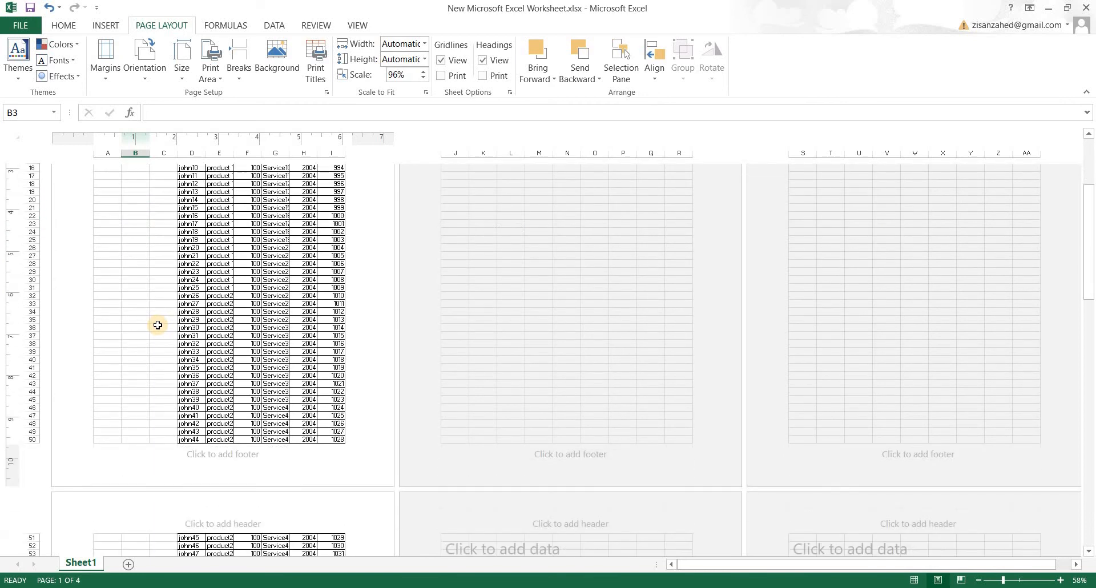
scroll(157, 324, "up", 5)
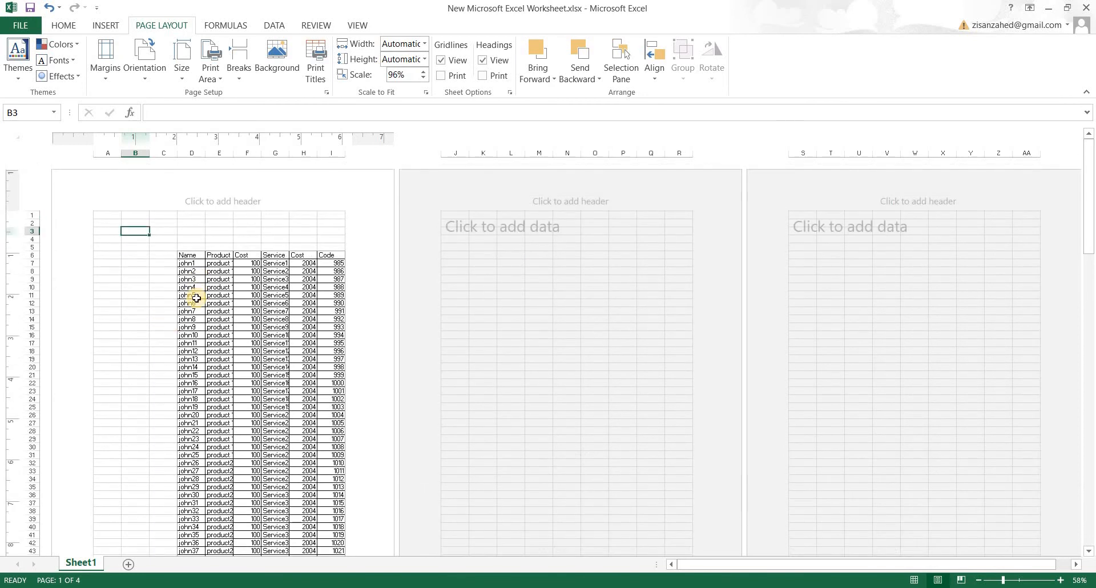
scroll(197, 292, "down", 15)
scroll(196, 298, "down", 20)
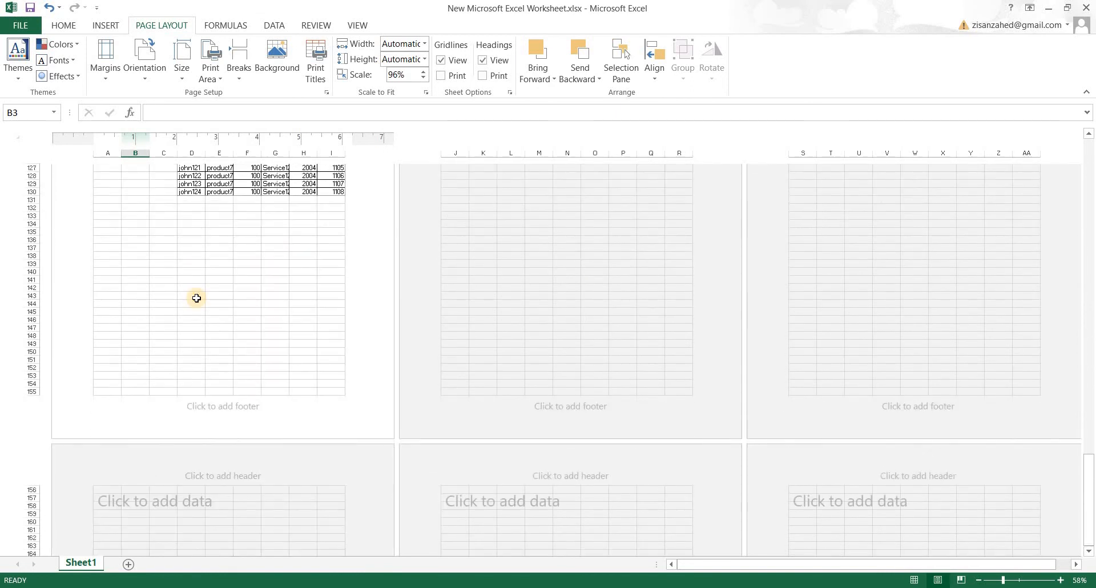
scroll(197, 298, "down", 8)
scroll(196, 298, "up", 20)
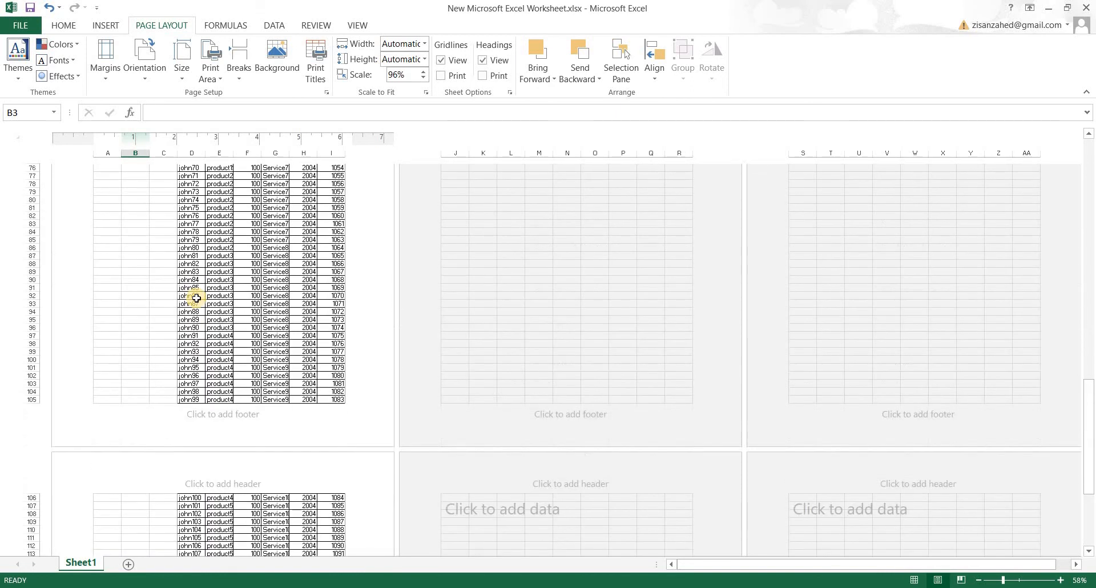
scroll(196, 297, "up", 20)
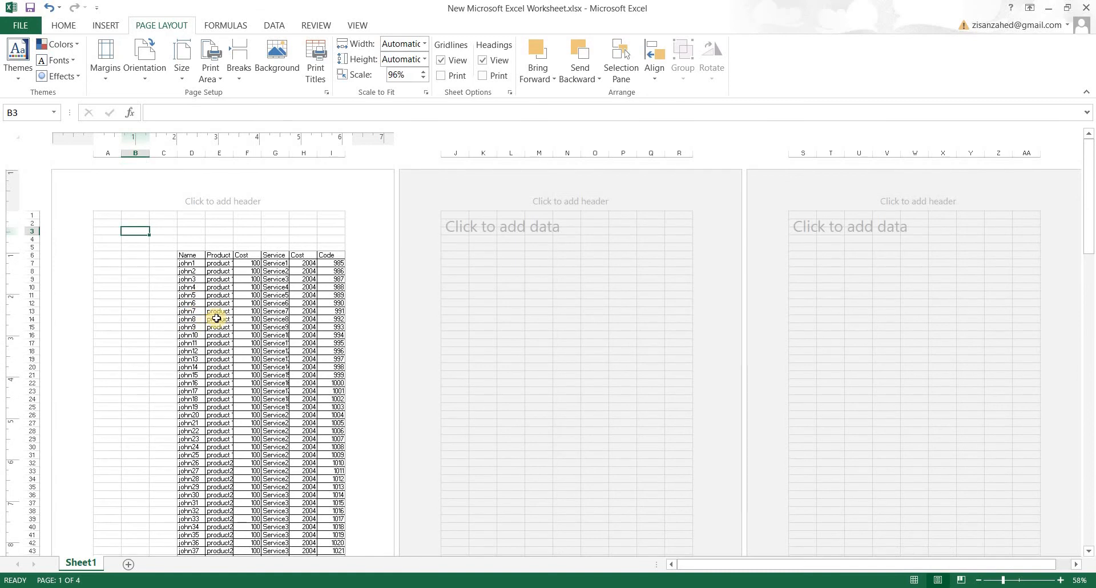
left_click(913, 580)
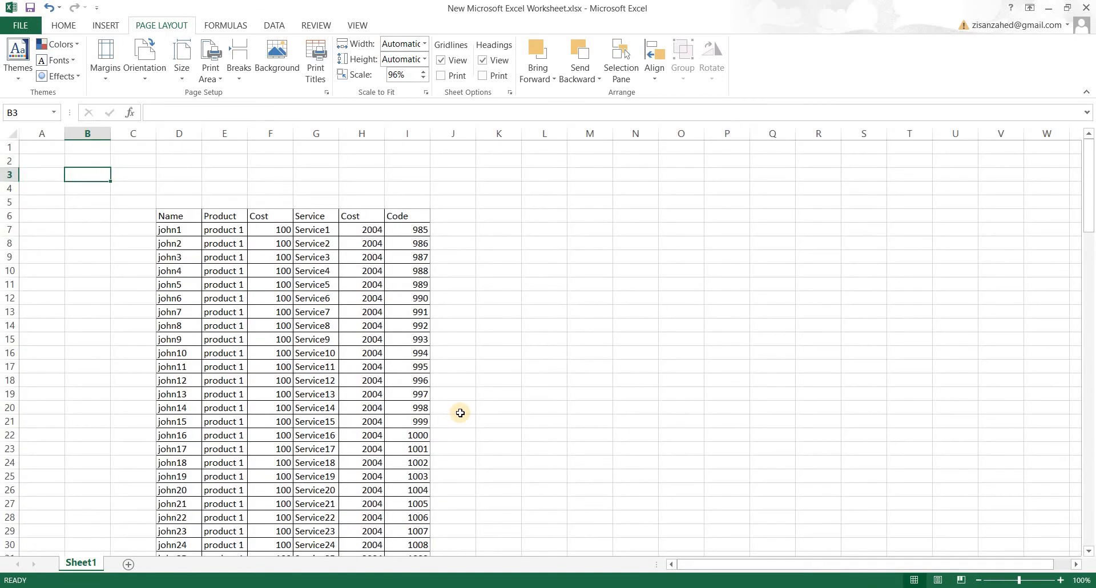